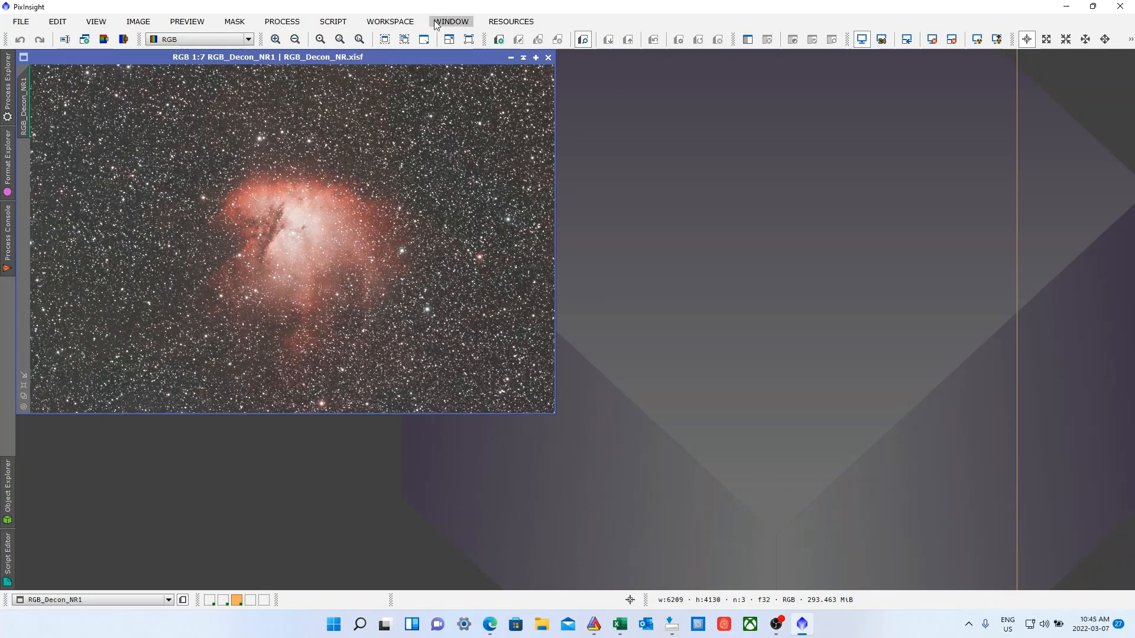
Review the update repositories list for the GHS astro entry and close the list.
left_click(500, 22)
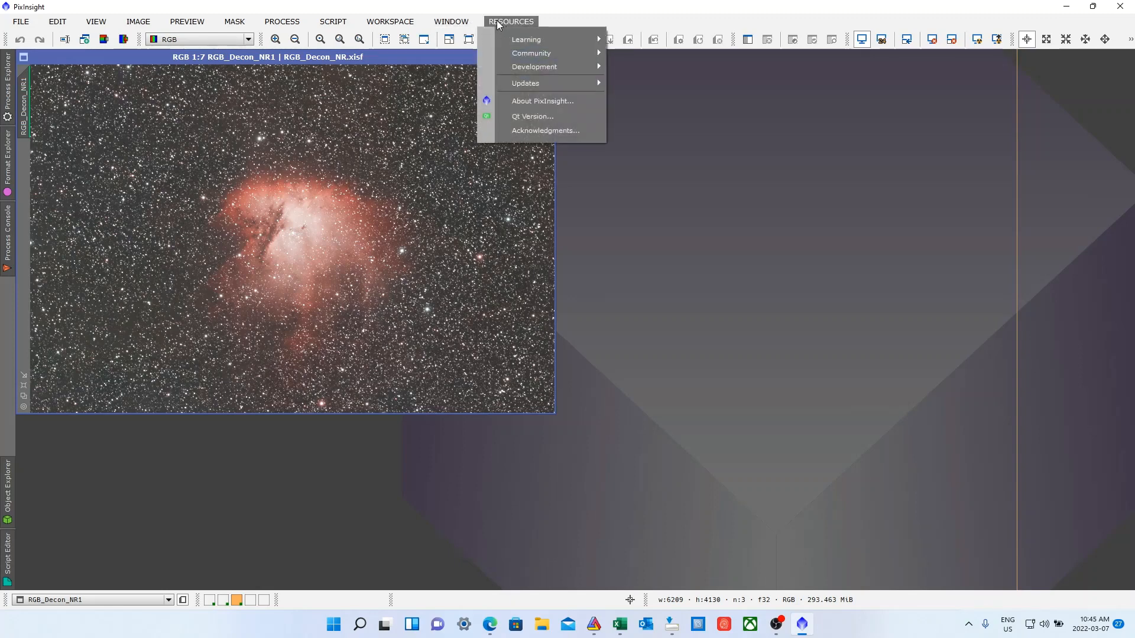
mouse_move(518, 86)
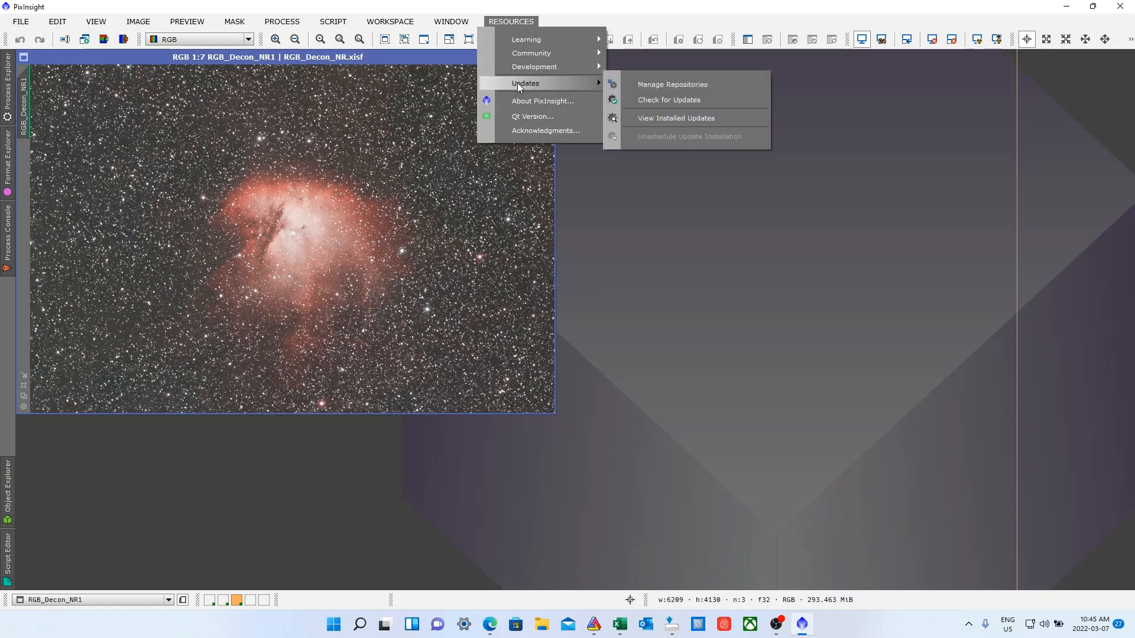
left_click(689, 84)
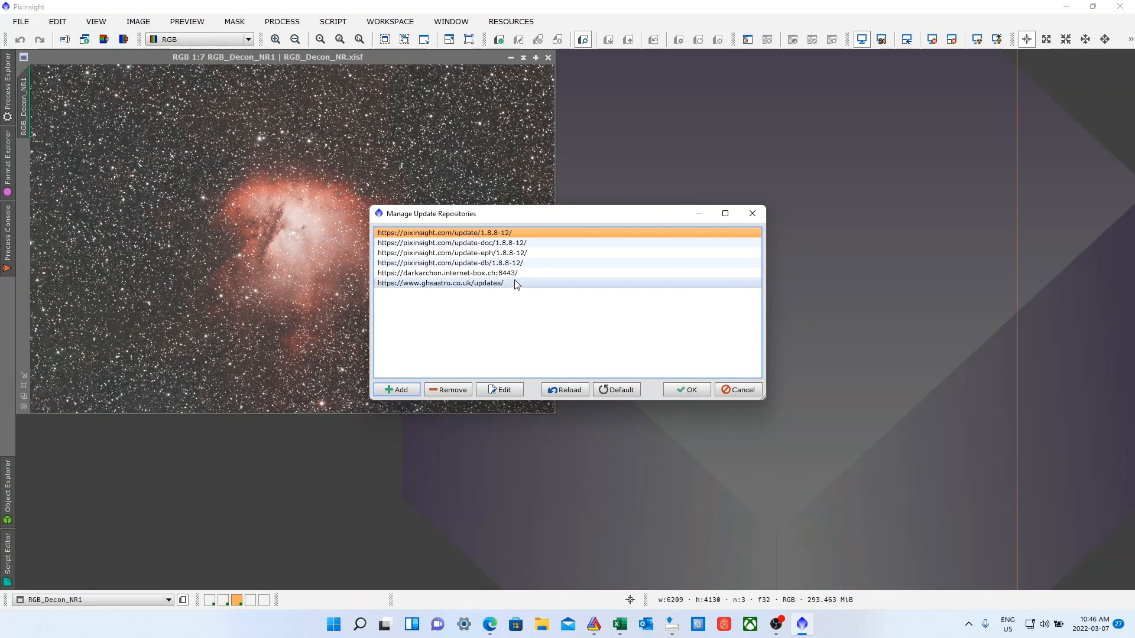
left_click(679, 392)
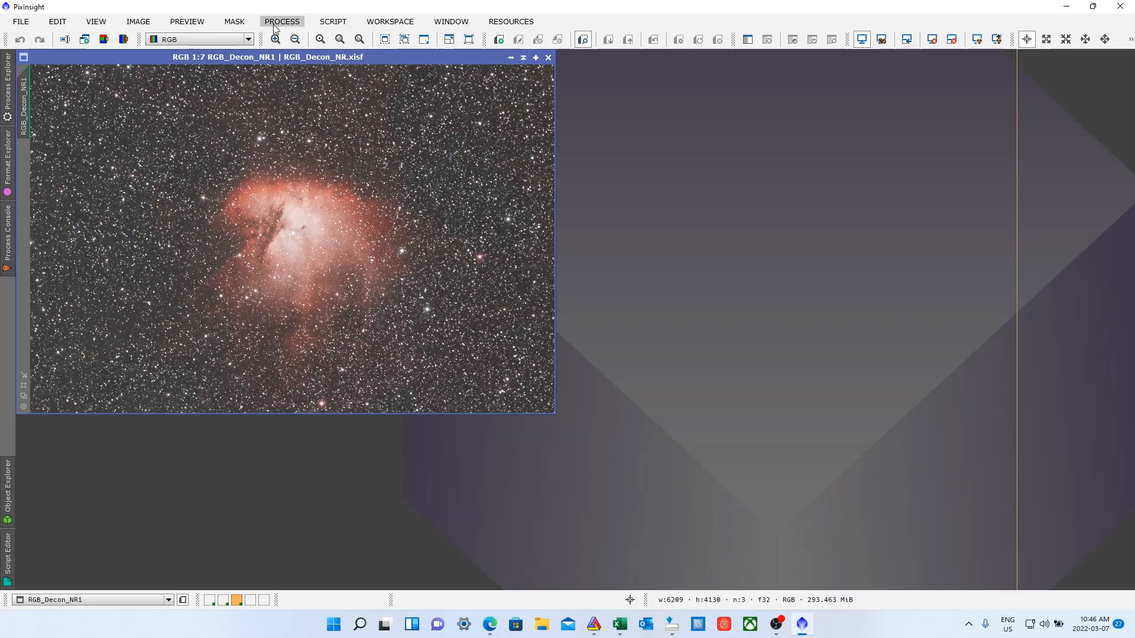
Open the GeneralisedHyperbolicStretch script from the utility scripts.
left_click(328, 23)
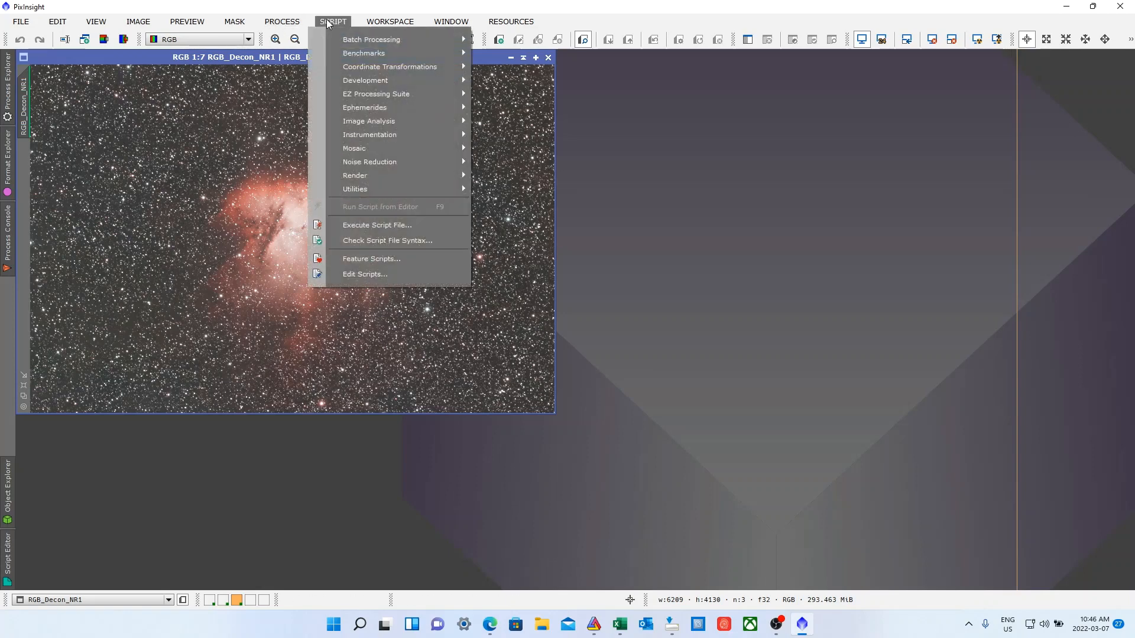
mouse_move(365, 189)
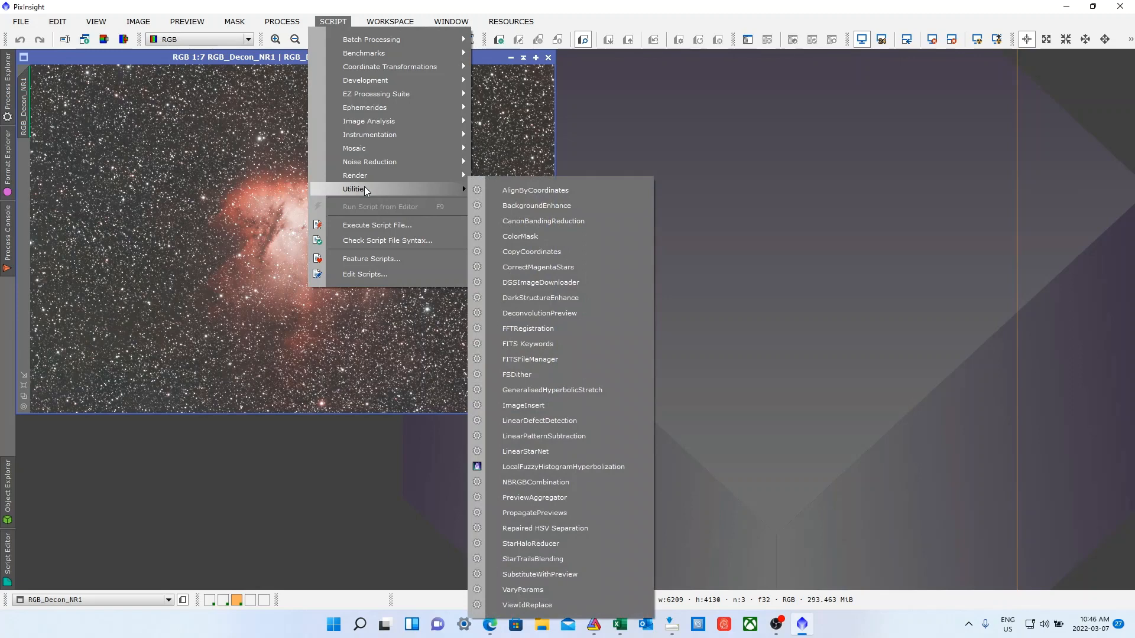
left_click(556, 395)
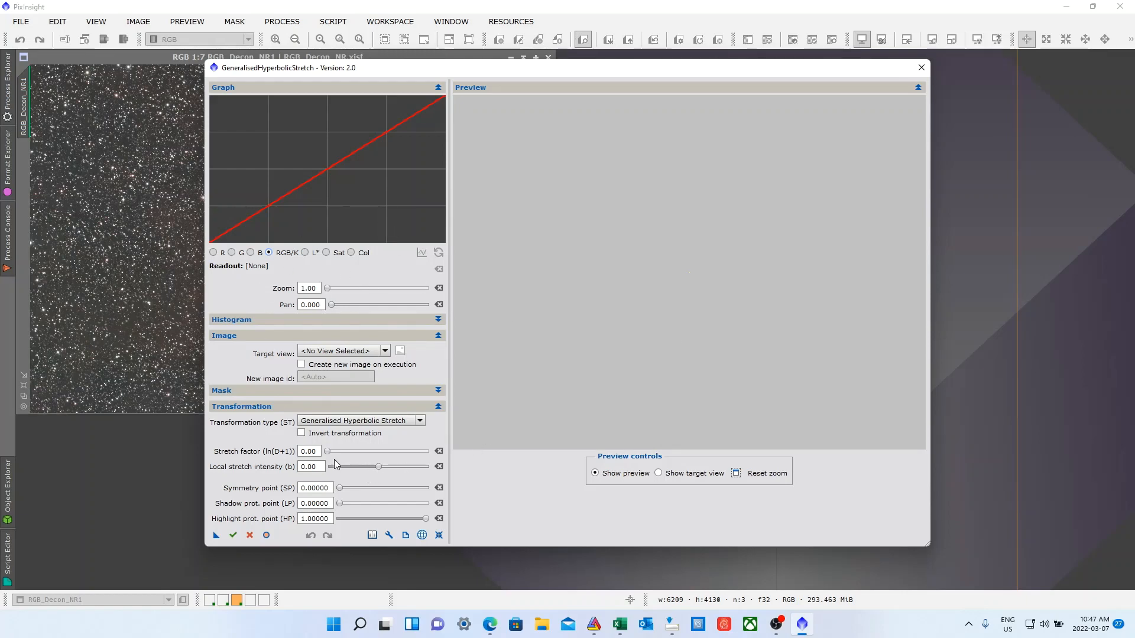
Try a stretch factor of 1.80, local stretch intensity of -1.40 and symmetry point of 0.44521, and reset all parameters.
mouse_move(327, 452)
left_mouse_down()
mouse_move(351, 454)
mouse_move(325, 457)
left_mouse_up()
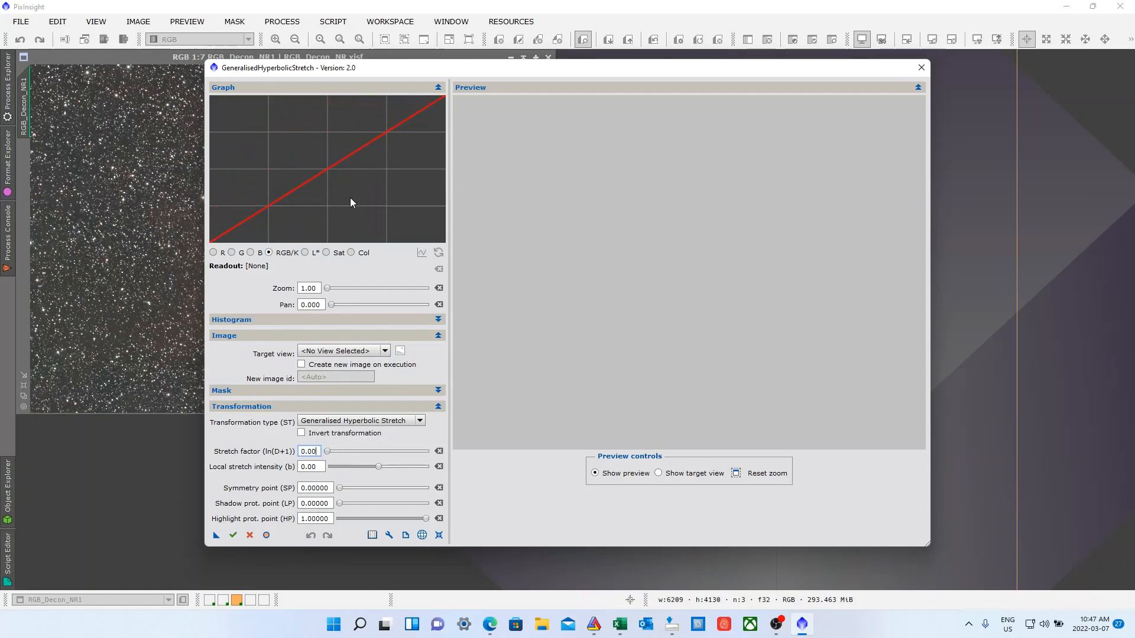
mouse_move(329, 453)
left_mouse_down()
mouse_move(346, 455)
mouse_move(312, 452)
mouse_move(346, 455)
mouse_move(336, 454)
left_mouse_up()
left_click(337, 452)
mouse_move(362, 381)
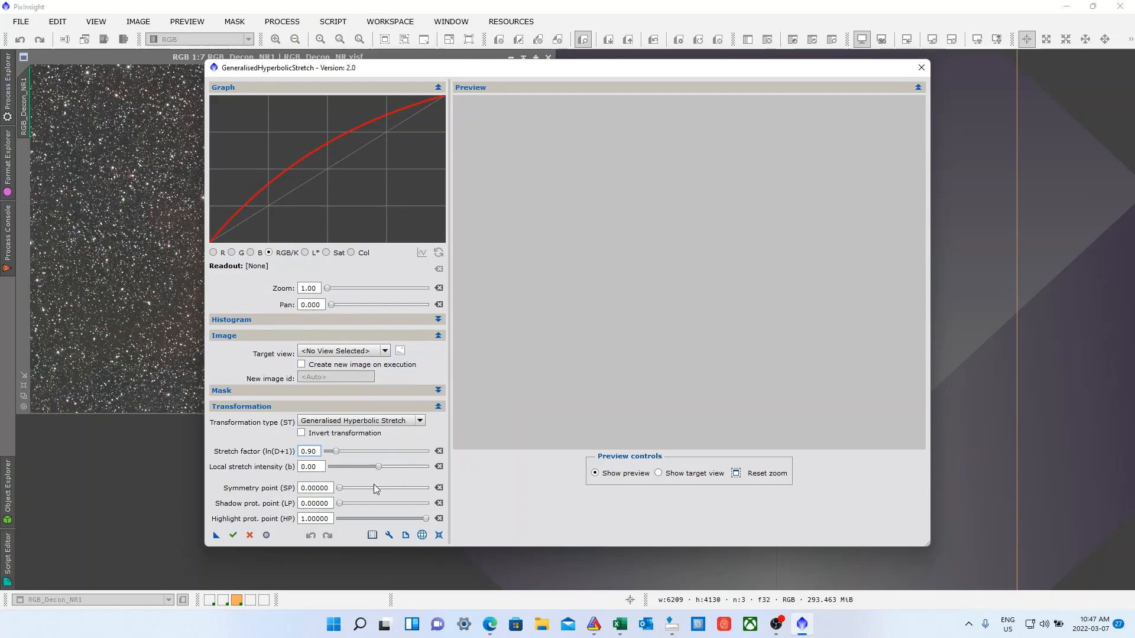
mouse_move(338, 453)
left_mouse_down()
mouse_move(353, 450)
mouse_move(333, 454)
mouse_move(343, 454)
left_mouse_up()
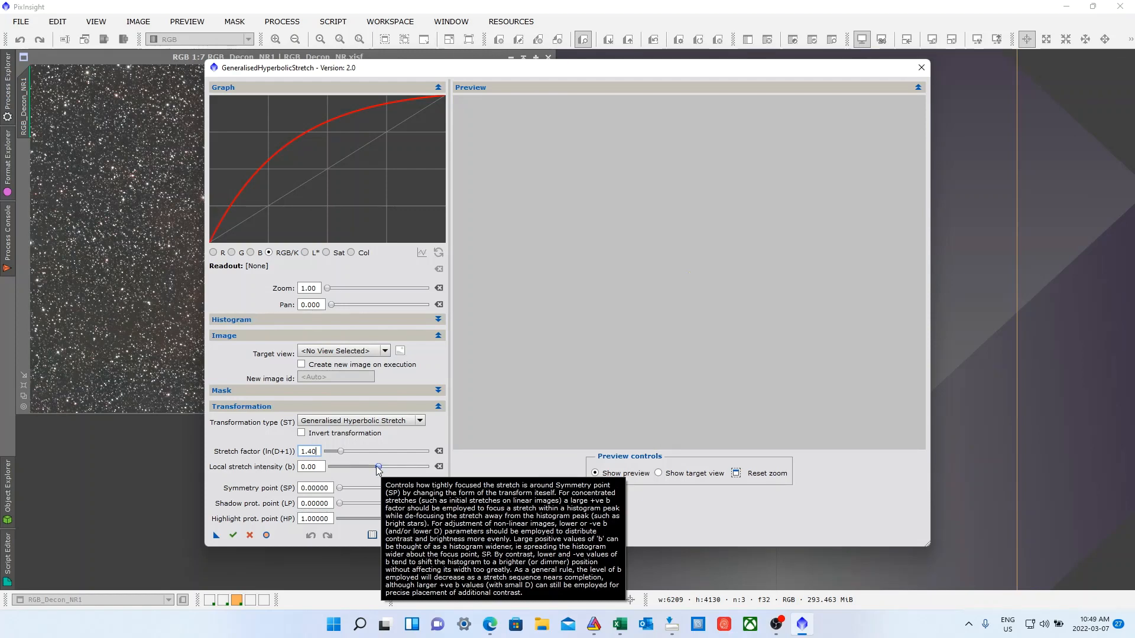
mouse_move(378, 469)
left_mouse_down()
mouse_move(435, 470)
mouse_move(372, 467)
left_mouse_up()
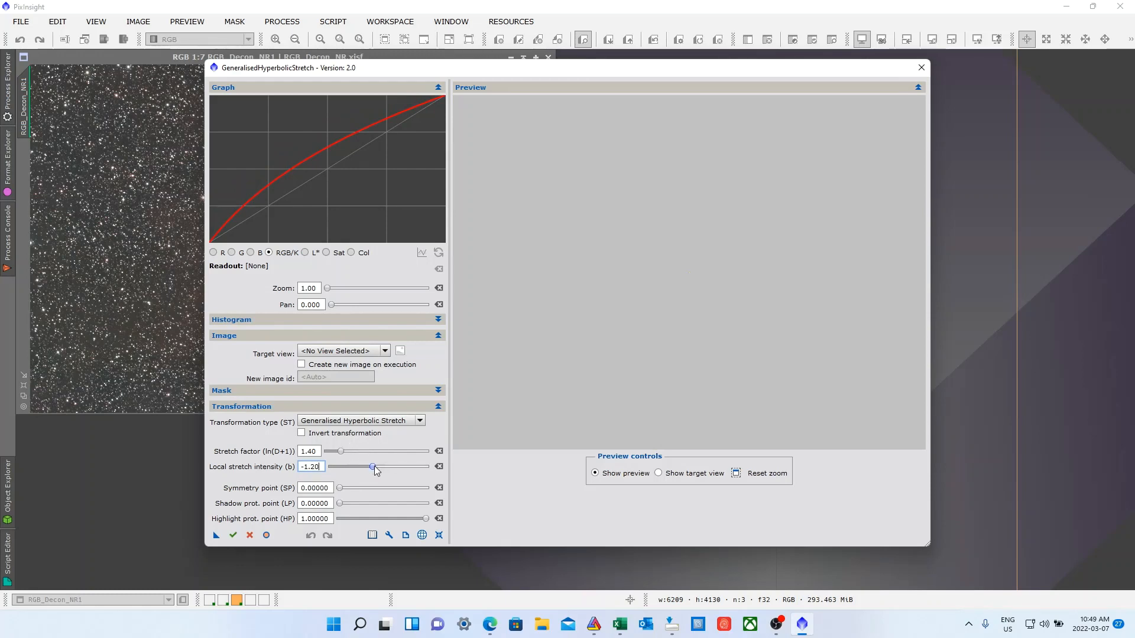
left_click_drag(374, 468, 349, 454)
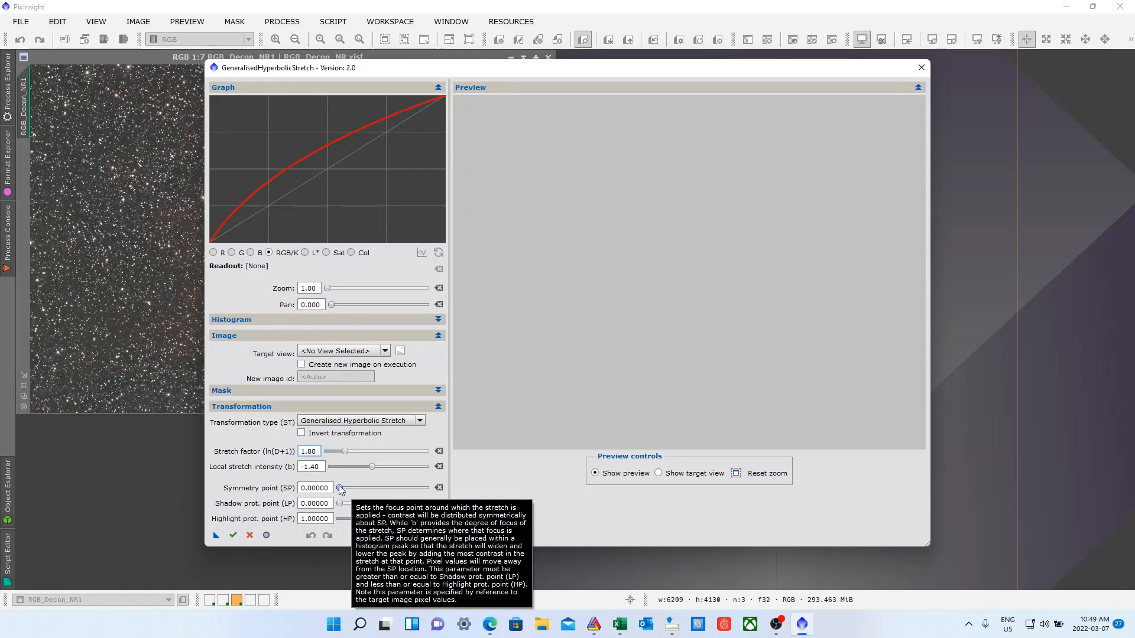
left_click_drag(339, 488, 376, 509)
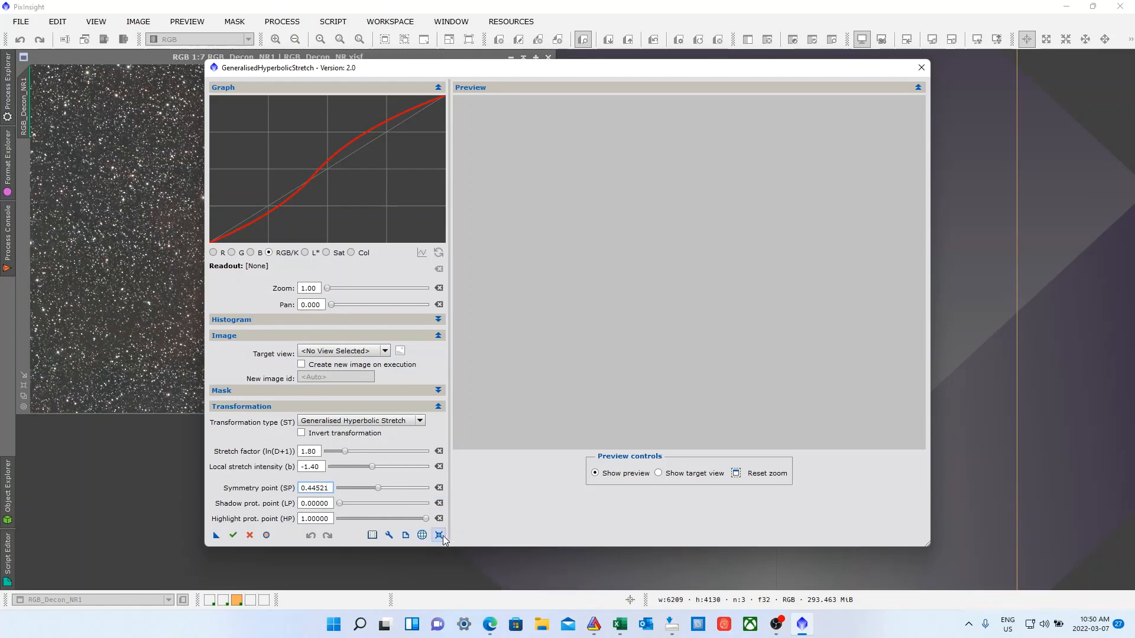
left_click(439, 536)
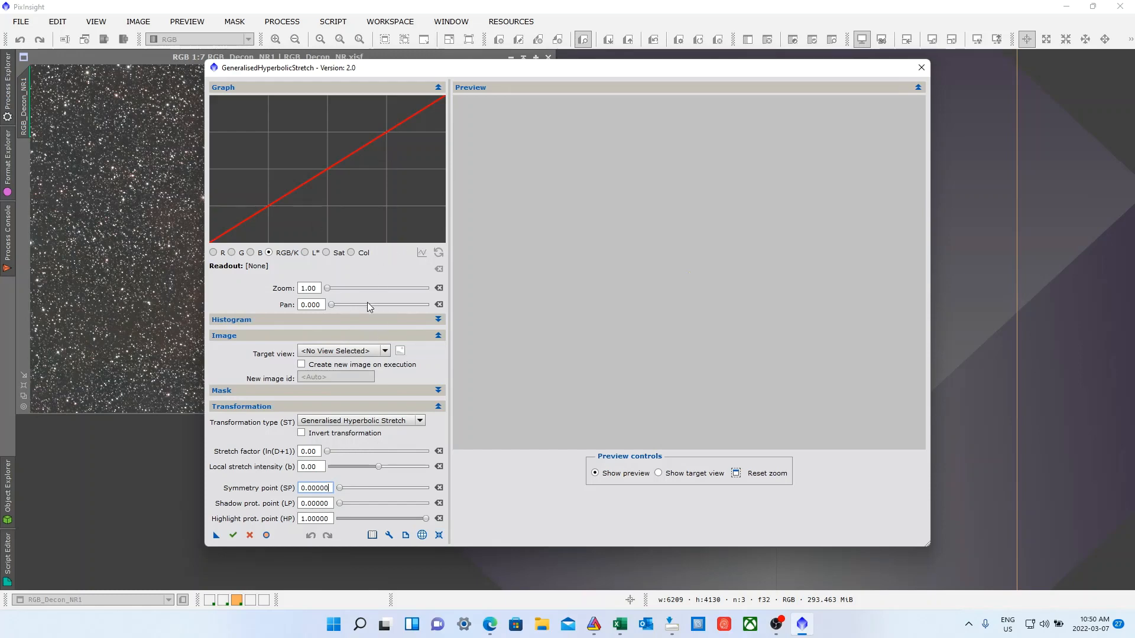
Set RGB_Decon_NR1 as the target view and remove its screen transfer function.
left_click(384, 352)
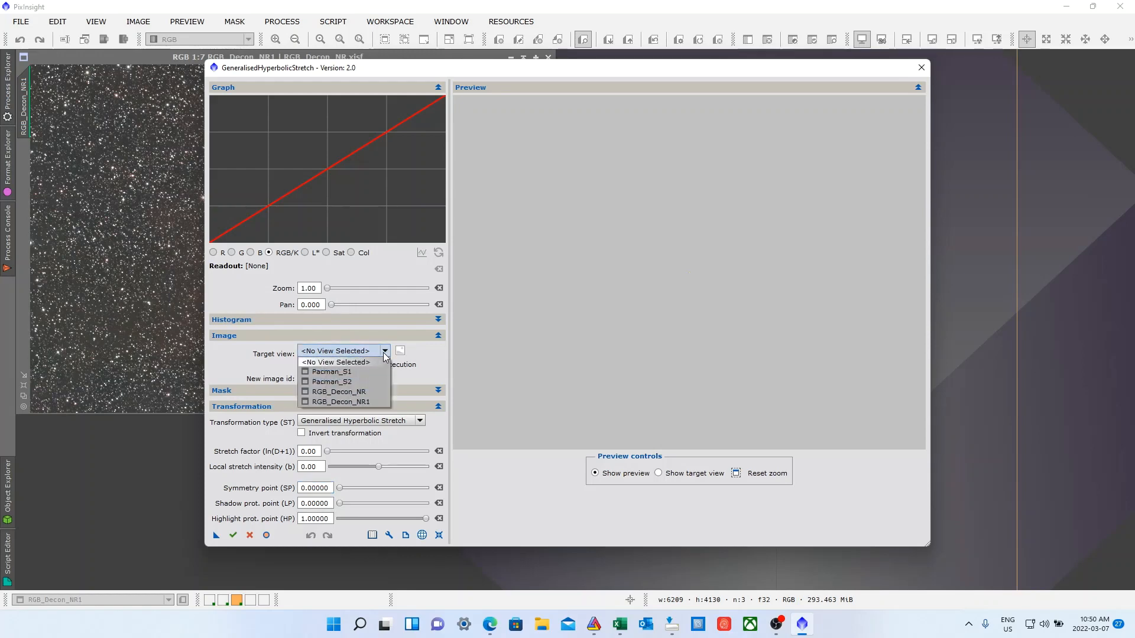
left_click(375, 402)
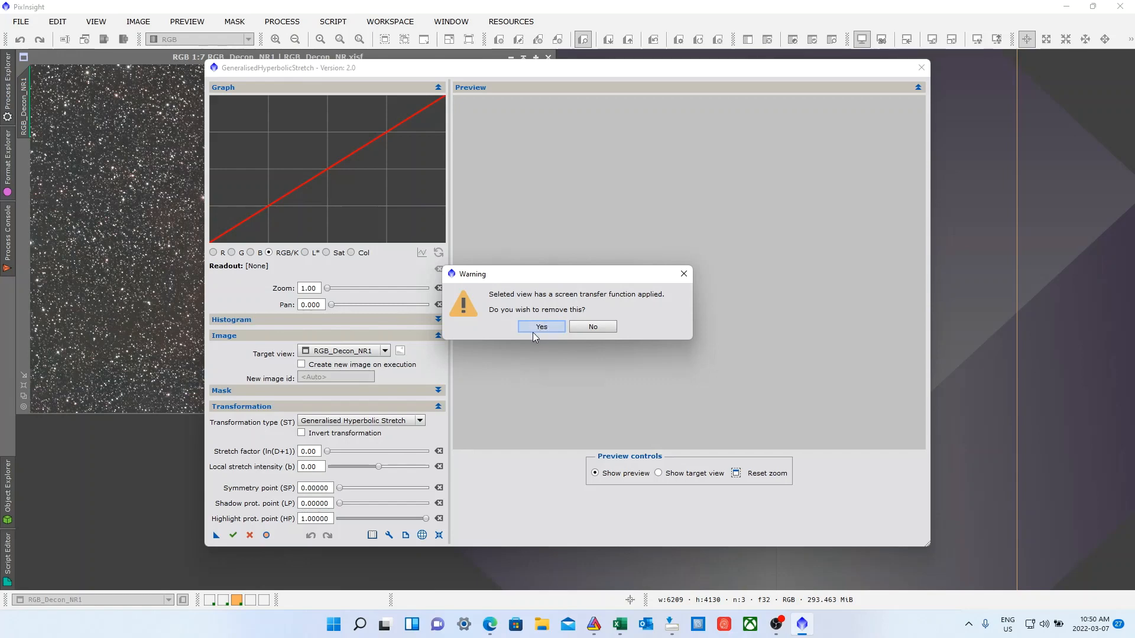
left_click(536, 328)
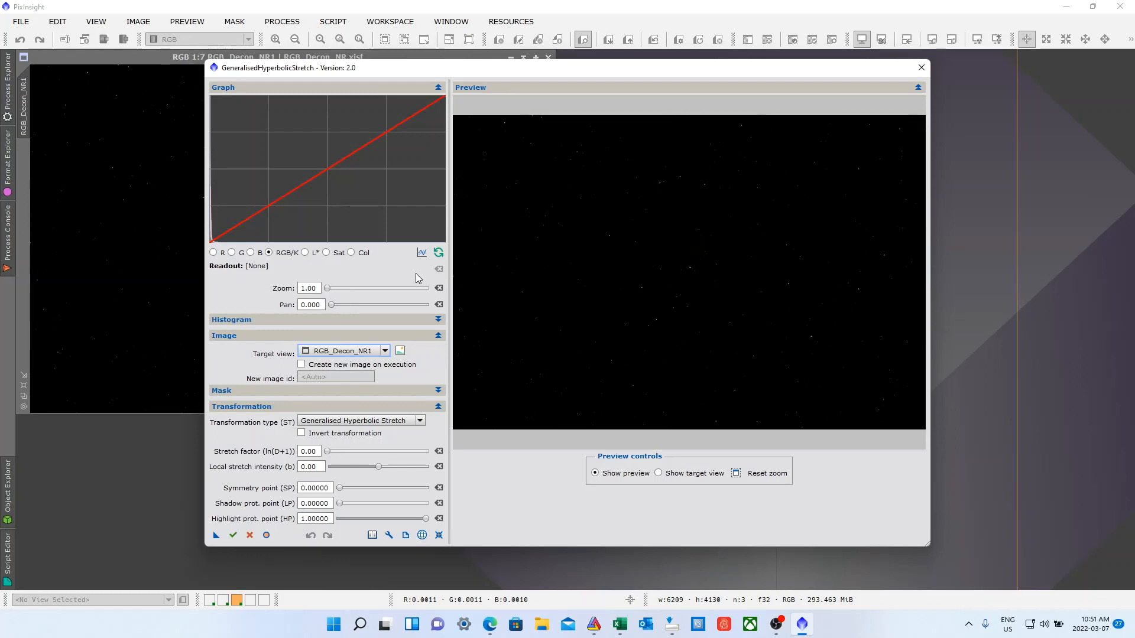
Compare the graph's histogram in logarithmic and linear display, ending on the linear one.
left_click(422, 253)
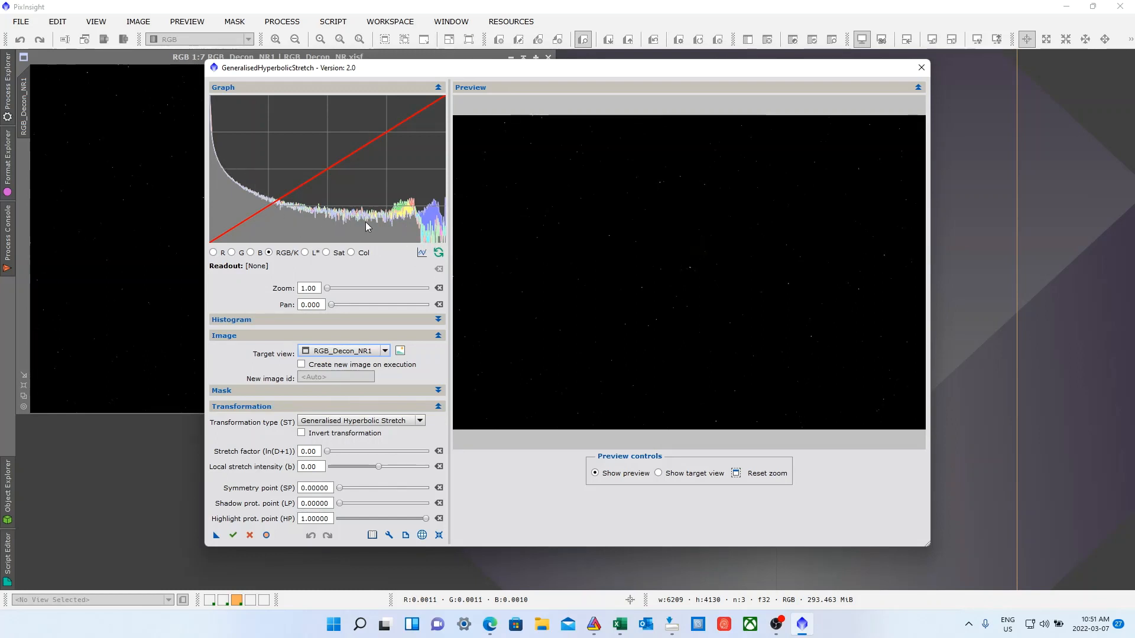
left_click(422, 252)
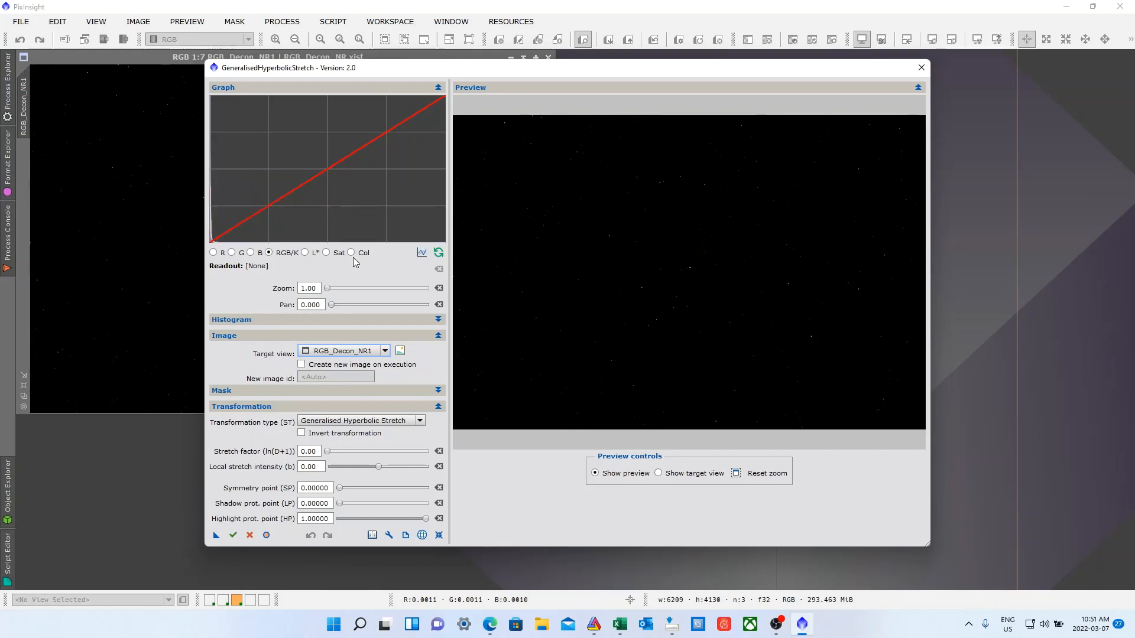
left_click(422, 252)
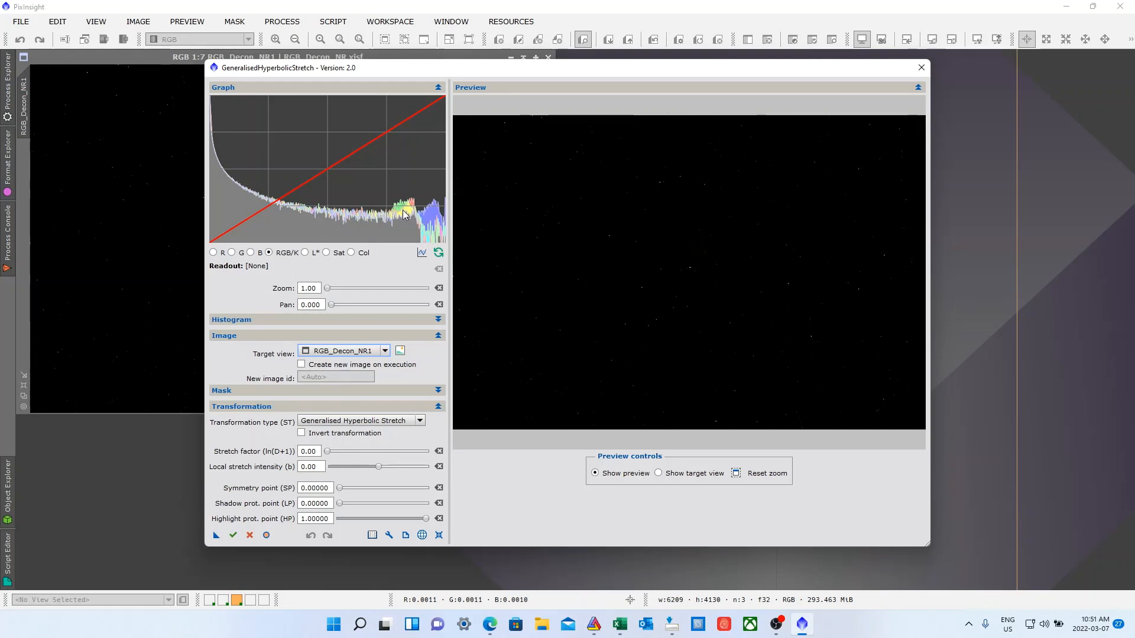
left_click(422, 253)
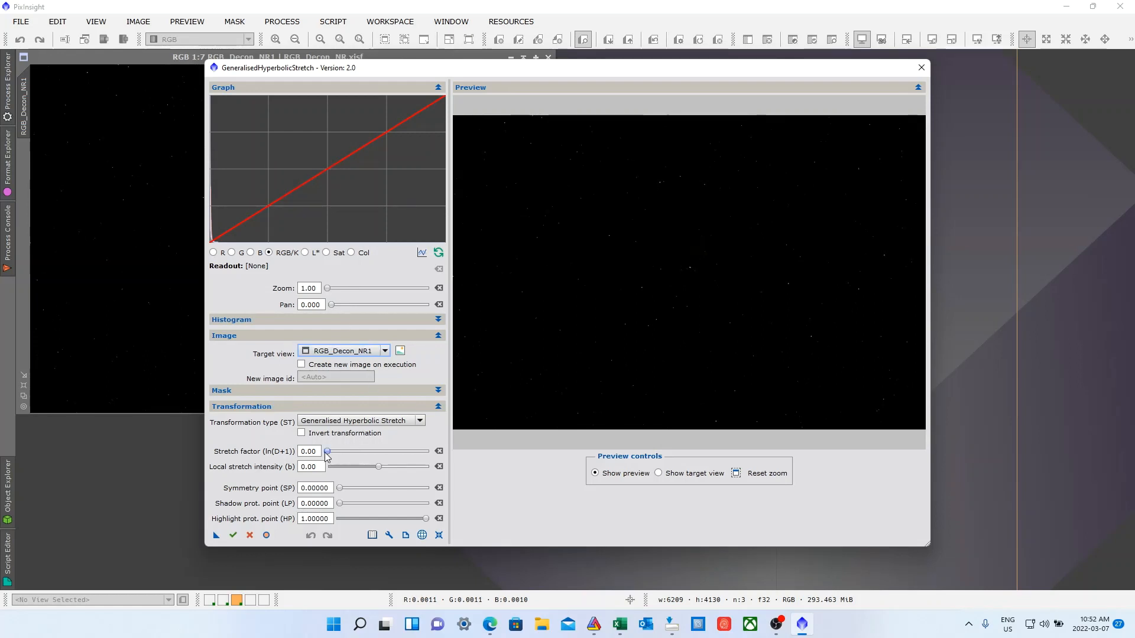
Zoom the graph to 200 and read the level at several points, ending on the histogram peak.
left_click(326, 289)
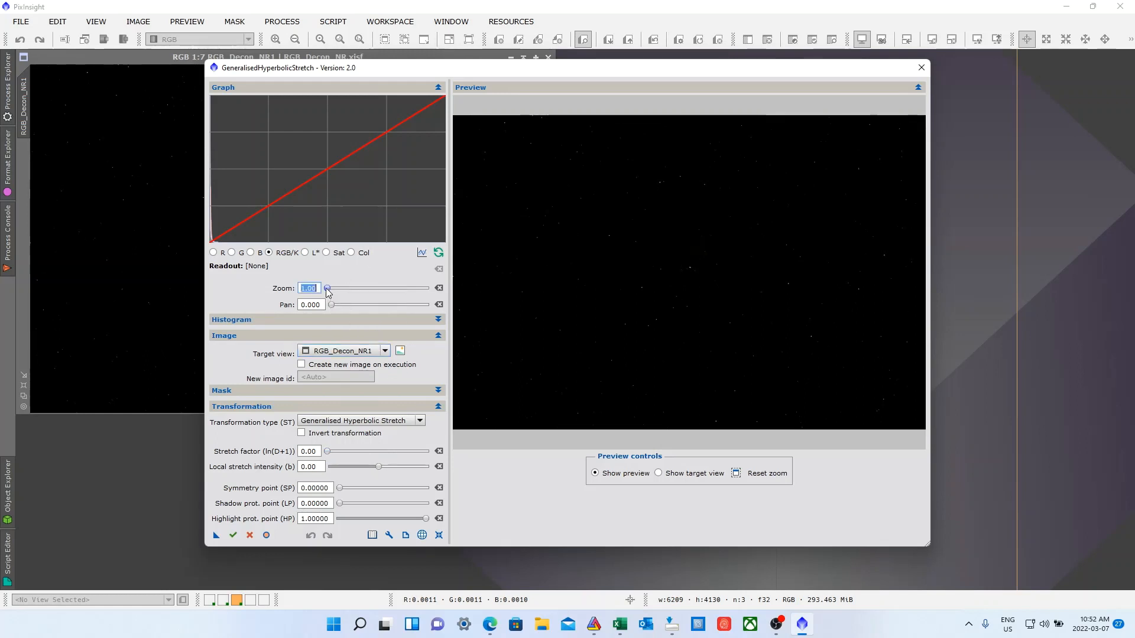
left_click_drag(327, 289, 457, 294)
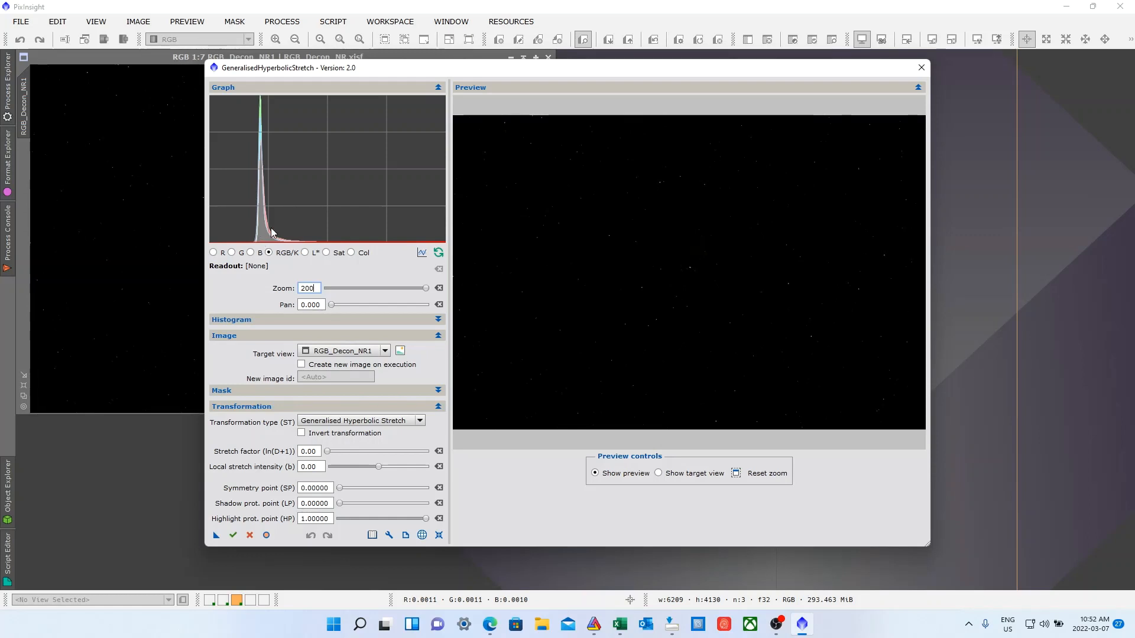
left_click(324, 241)
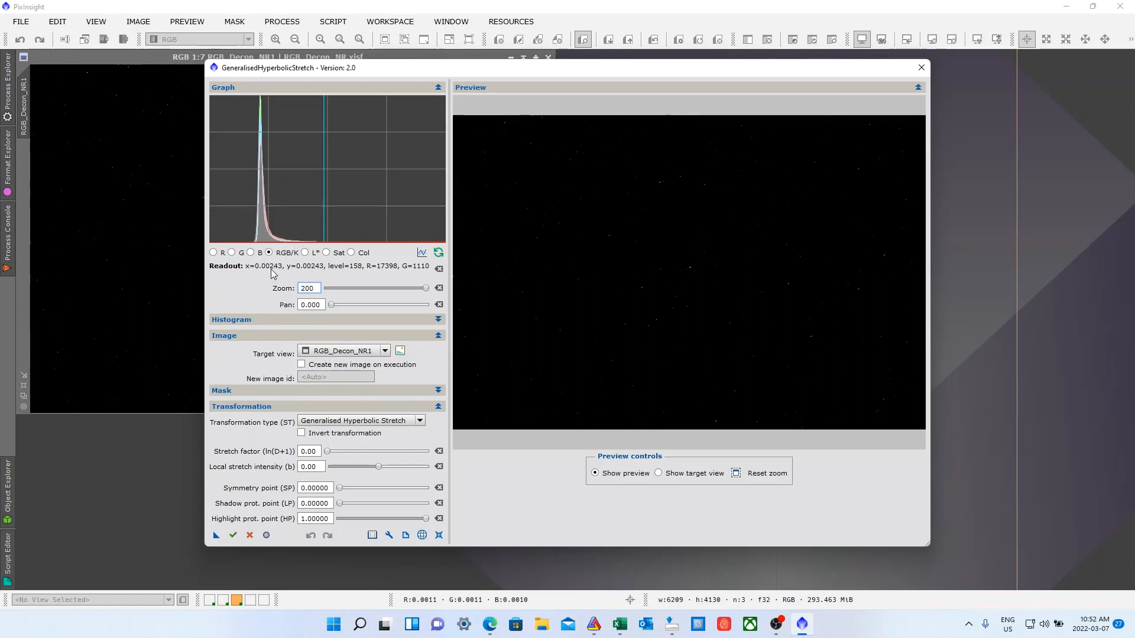
left_click(248, 241)
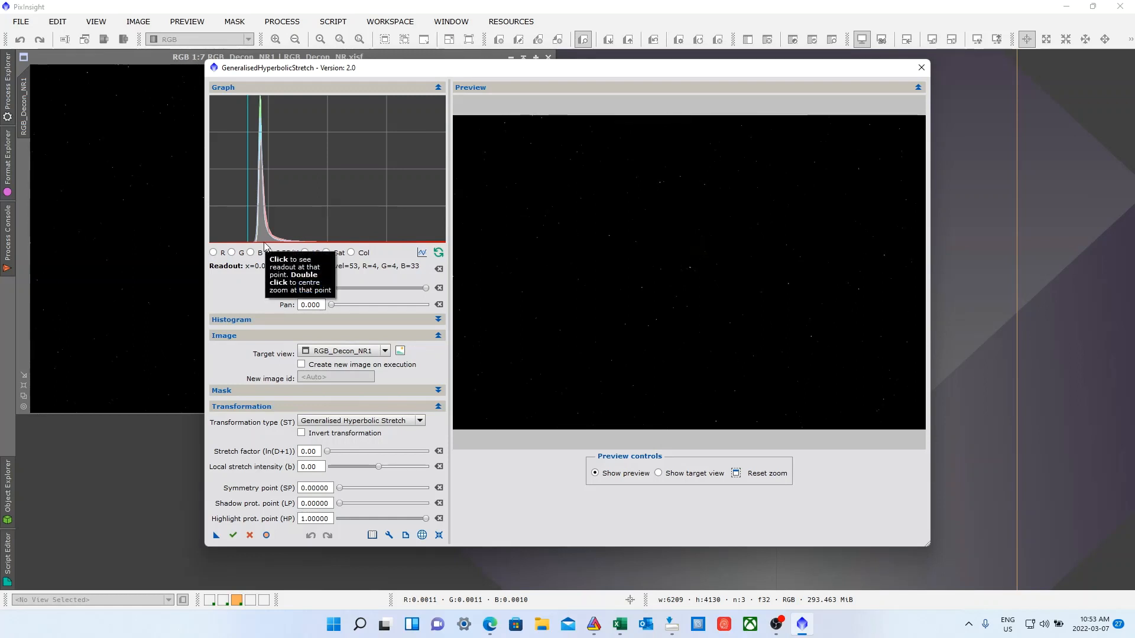
left_click(271, 244)
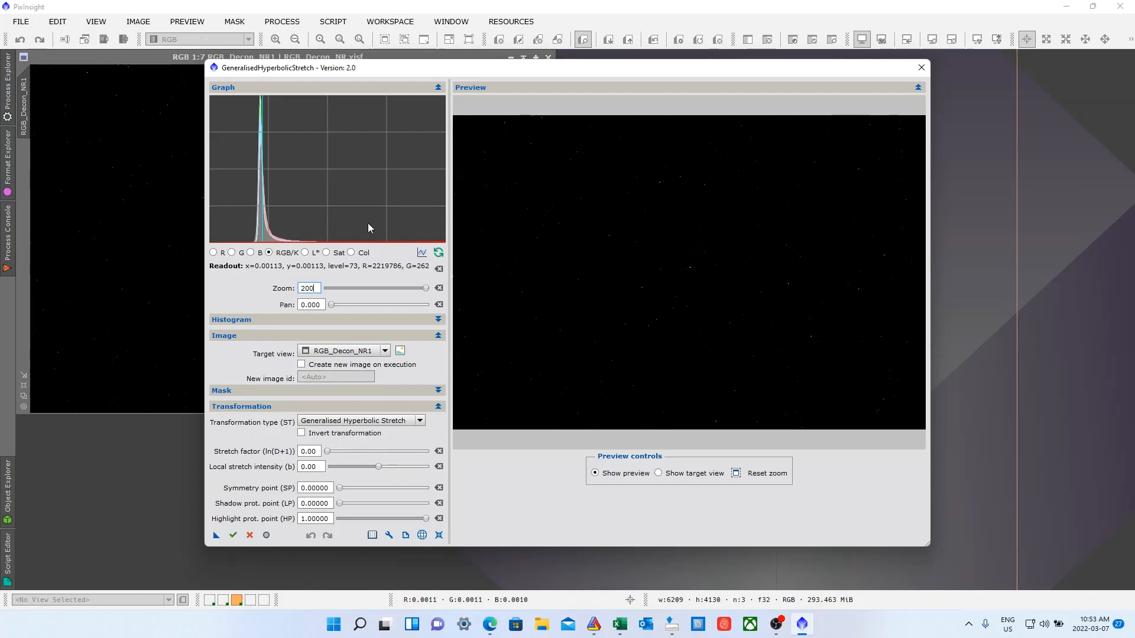
left_click(261, 243)
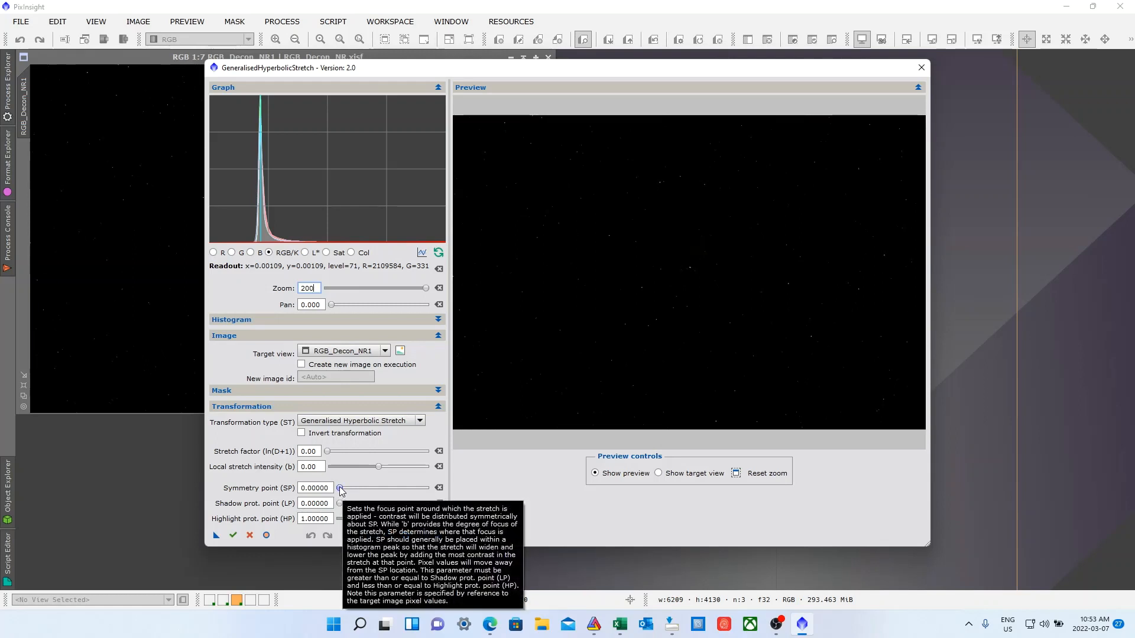
Set the stretch factor to 1.00, the local stretch intensity to 10.0 and the symmetry point to 0.00109.
left_click(346, 451)
left_click_drag(346, 447, 339, 445)
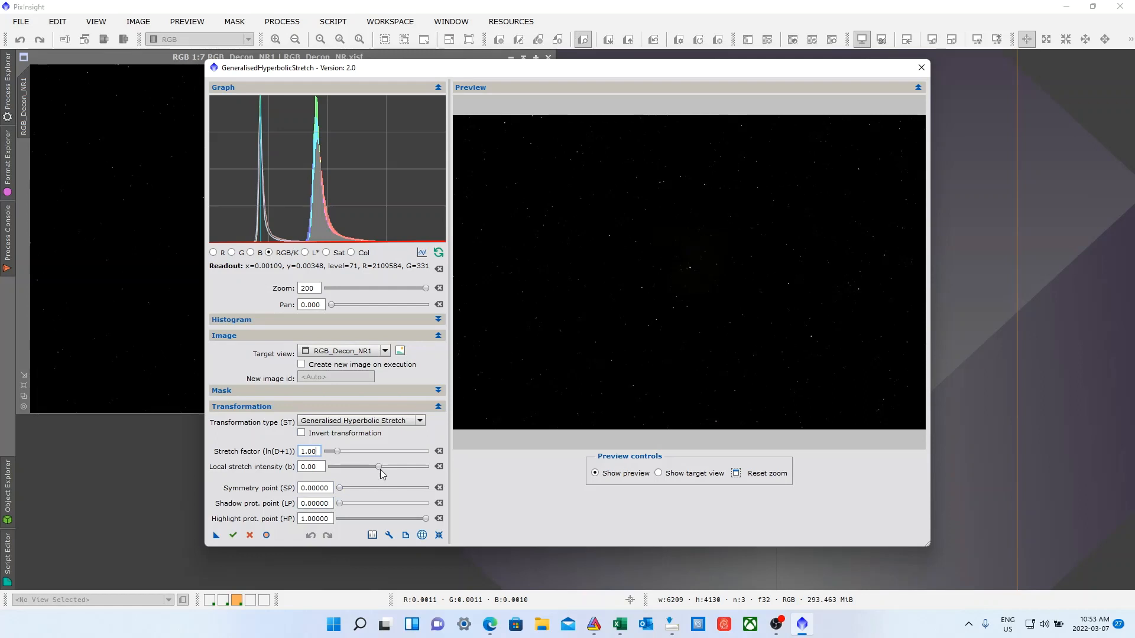
key("Tab")
left_click_drag(377, 470, 440, 470)
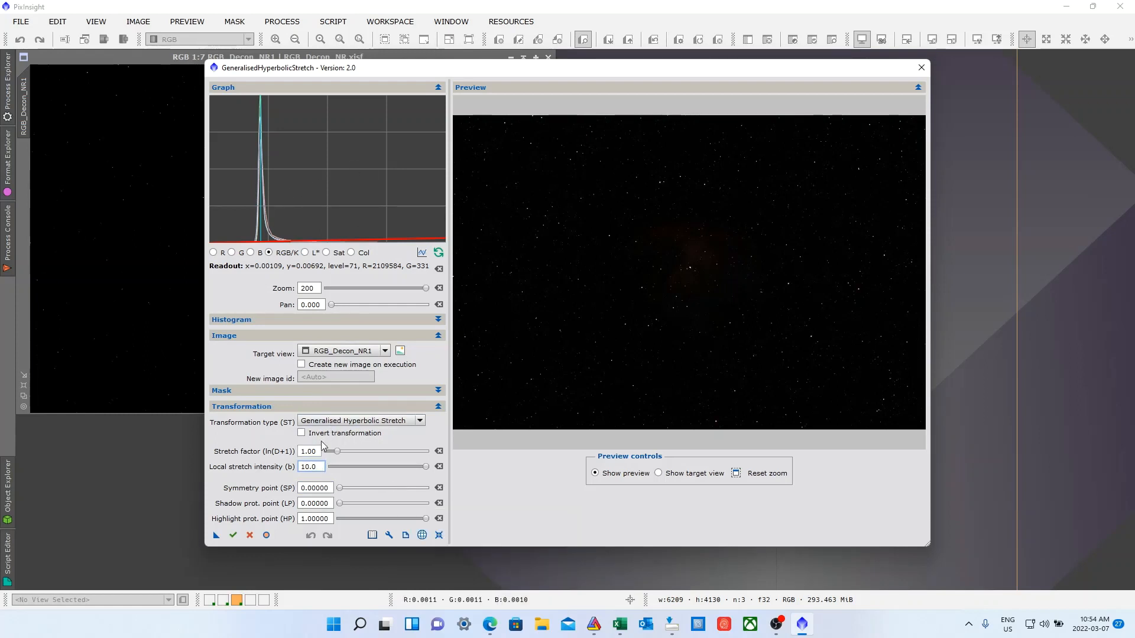
left_click(313, 488)
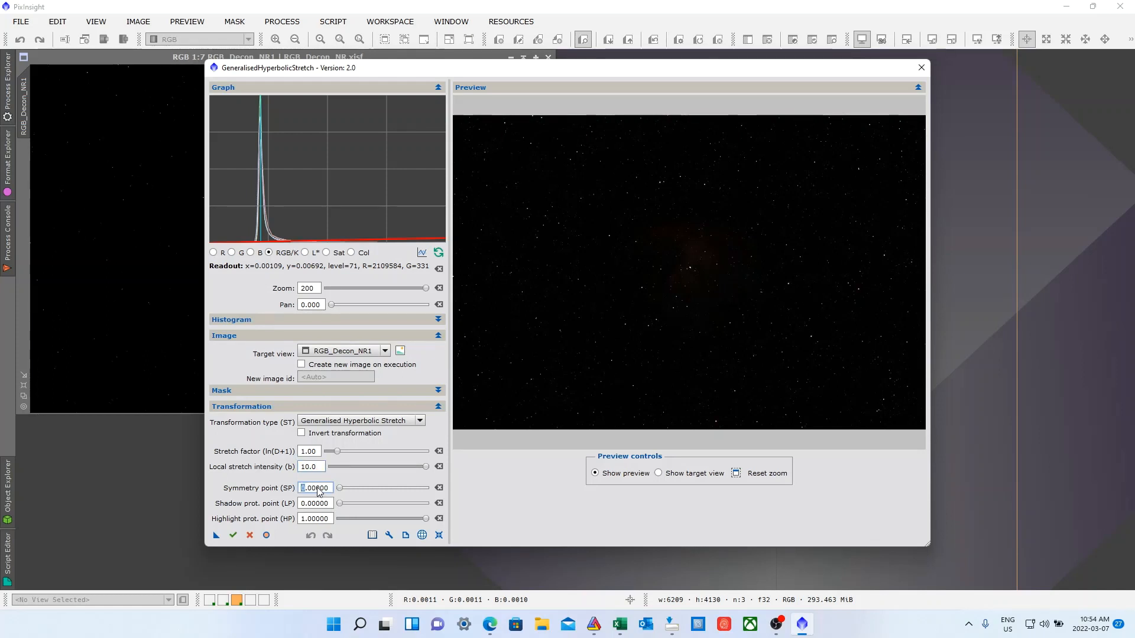
left_click_drag(316, 488, 329, 489)
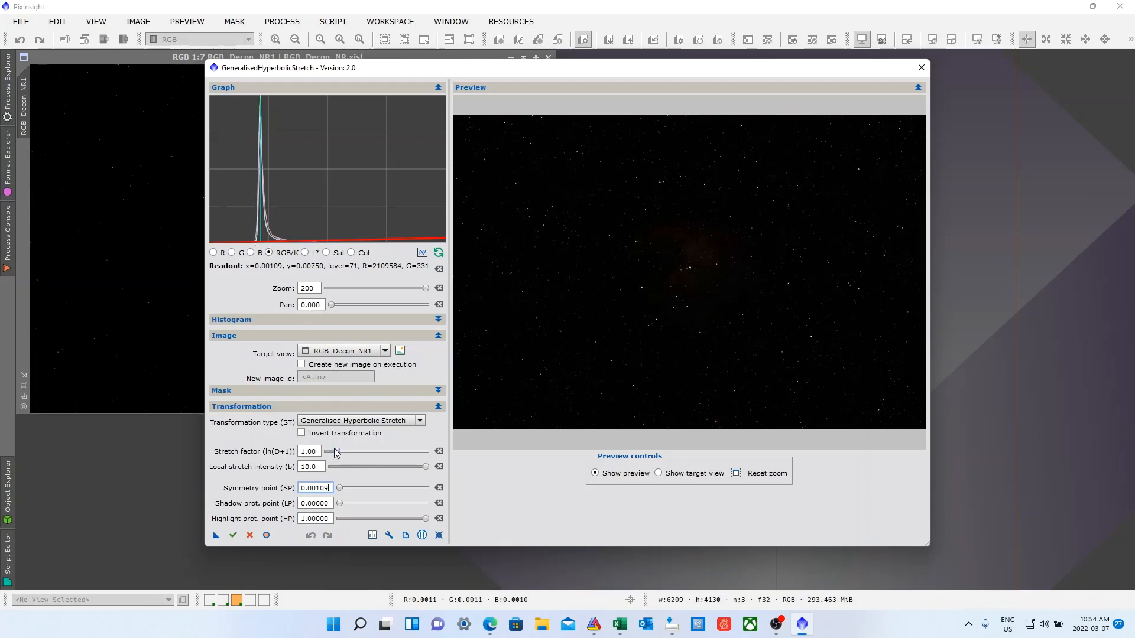
Reset the graph zoom to 1.00 and raise the stretch factor to 4.50.
left_click_drag(338, 452, 340, 445)
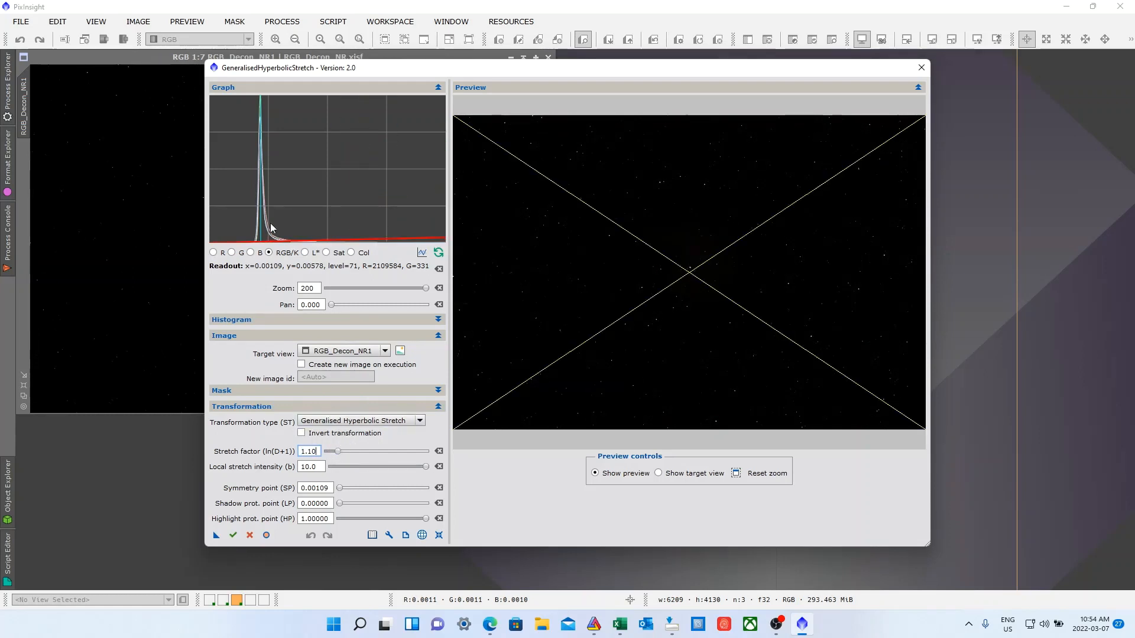
left_click(438, 288)
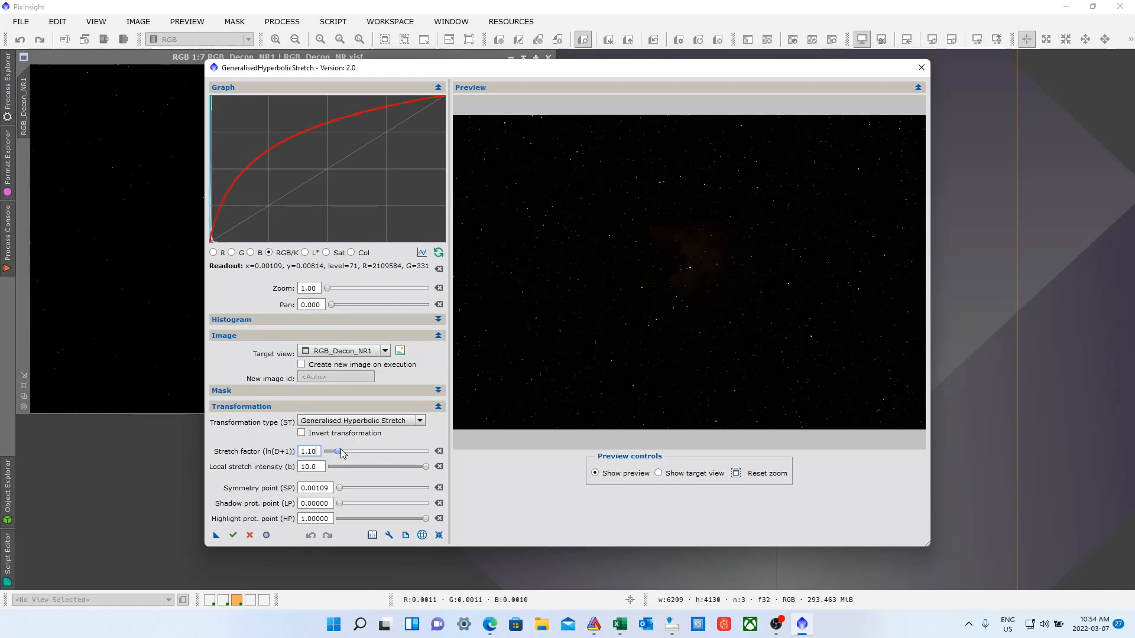
left_click_drag(338, 450, 373, 456)
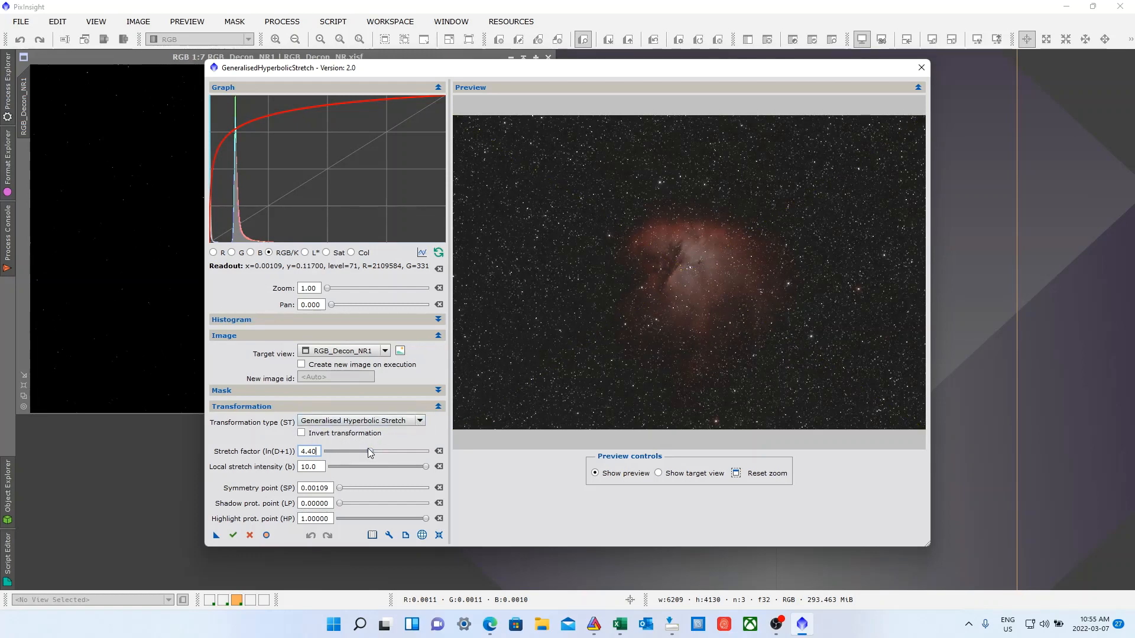
left_click_drag(371, 451, 372, 446)
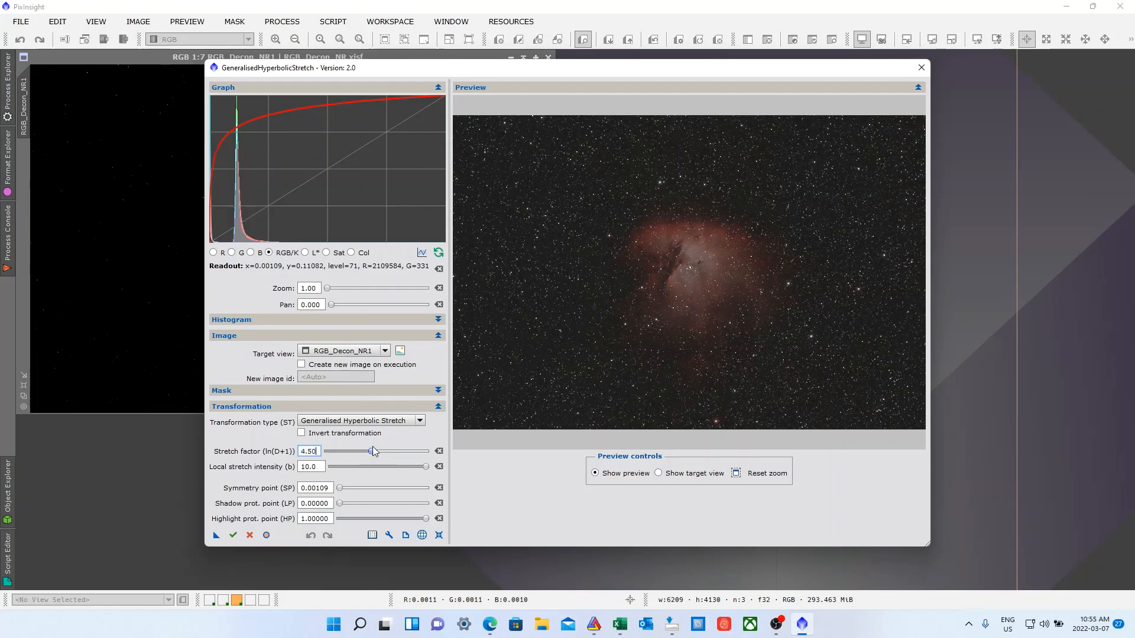
Fine-tune the stretch factor, settling on 6.20, and compare the preview with the unstretched target view.
left_click_drag(376, 446, 392, 445)
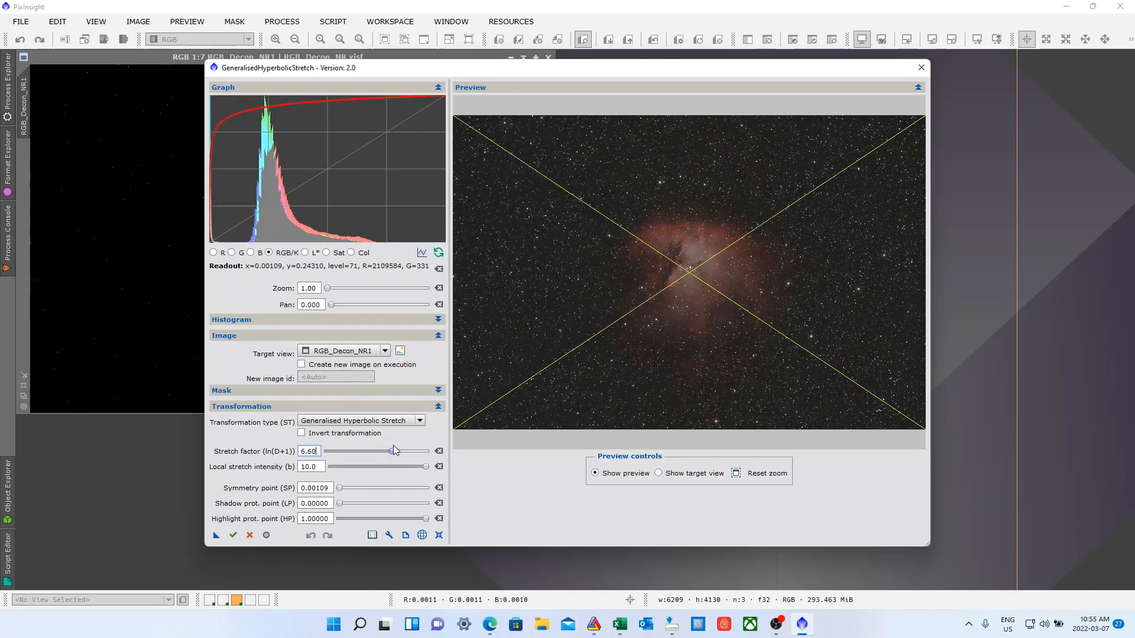
left_click_drag(394, 445, 396, 445)
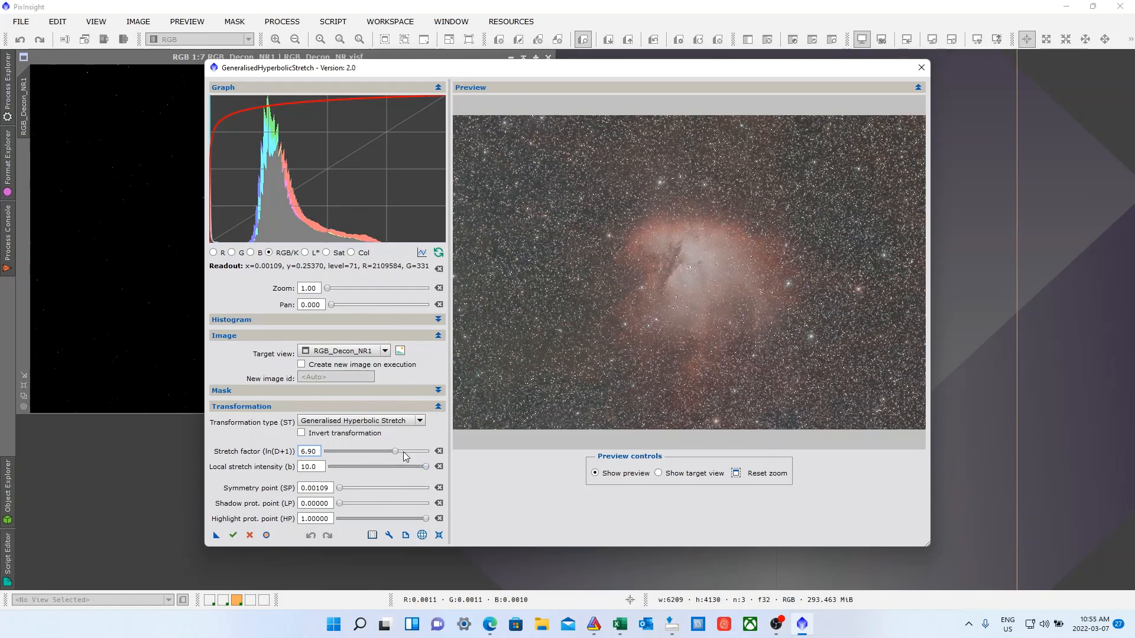
left_click_drag(396, 452, 393, 452)
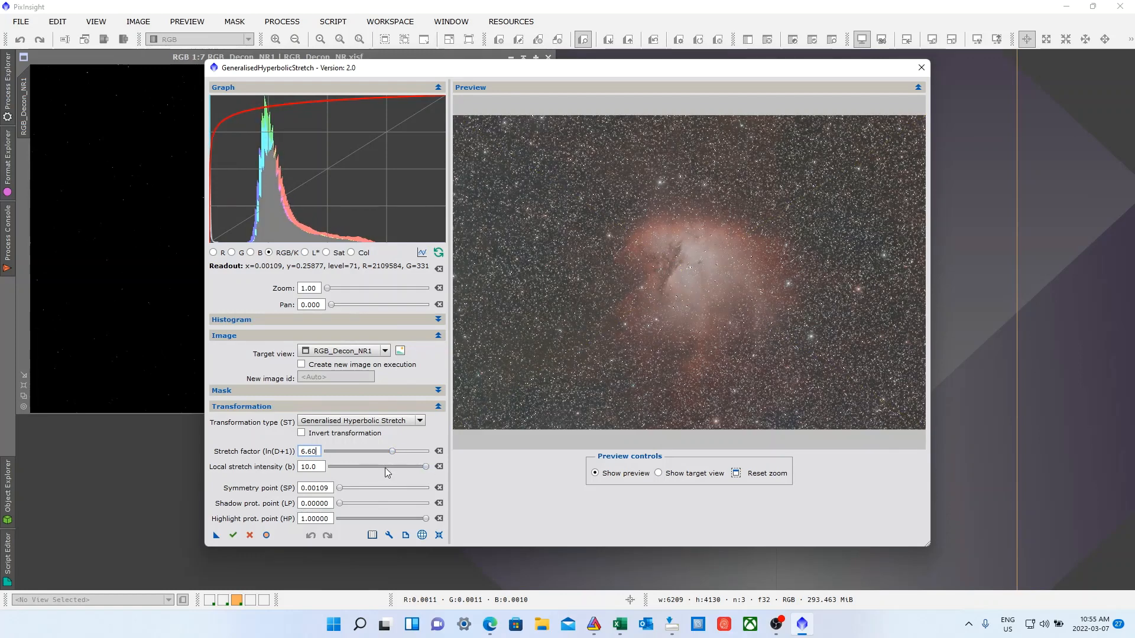
left_click_drag(392, 454, 388, 449)
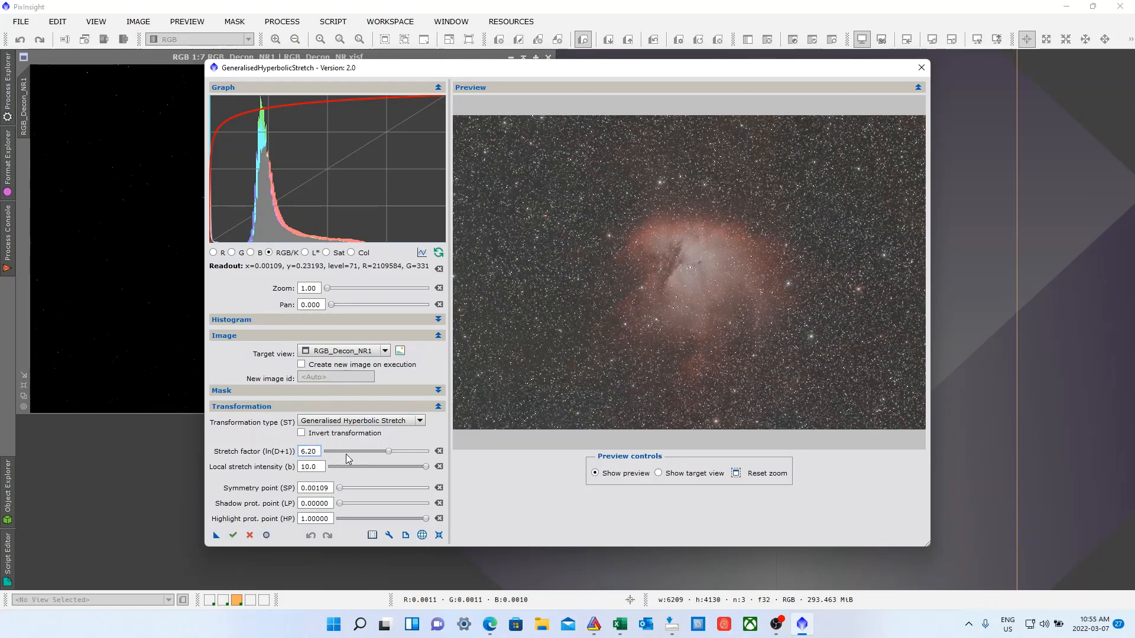
left_click(659, 475)
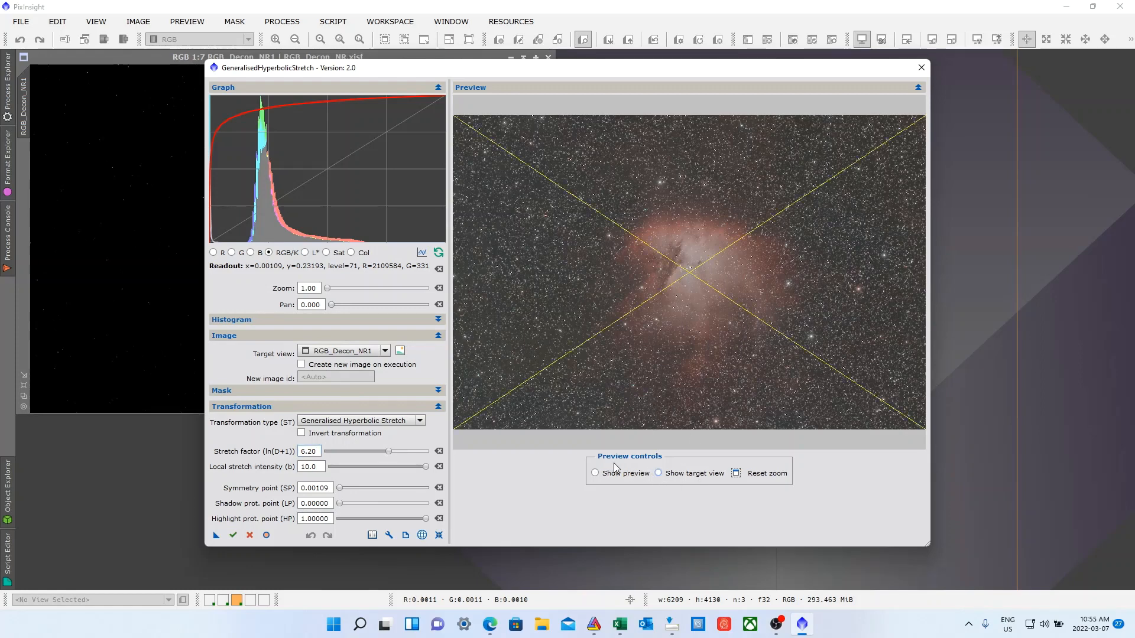
left_click(603, 478)
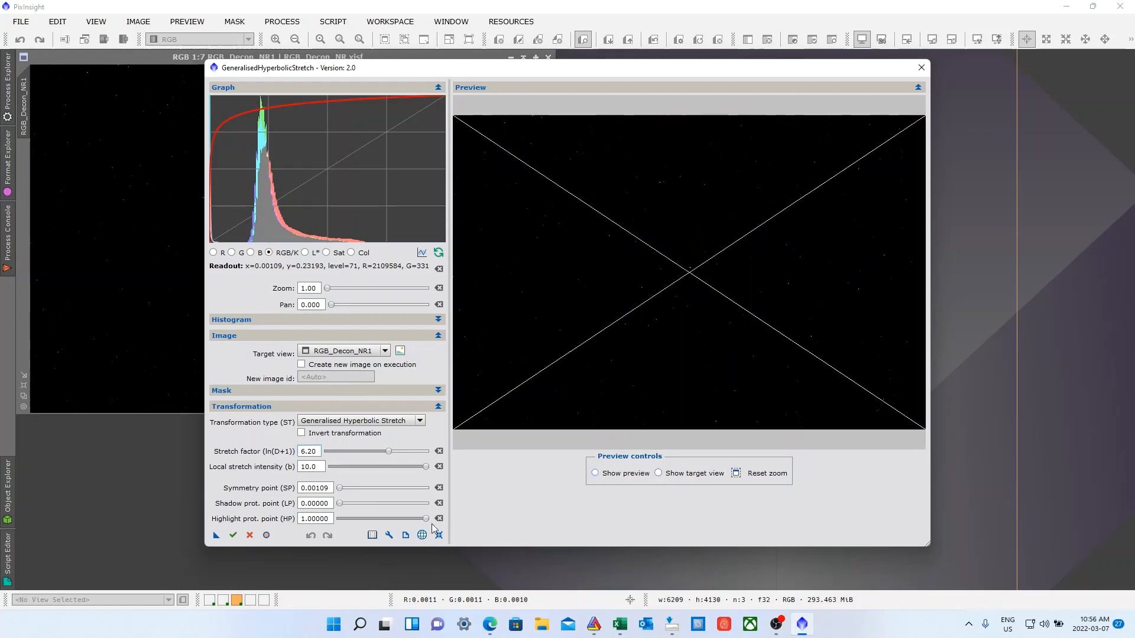
Apply the stretch directly to RGB_Decon_NR1 and move the dialog aside to check the stretched image.
left_click(231, 536)
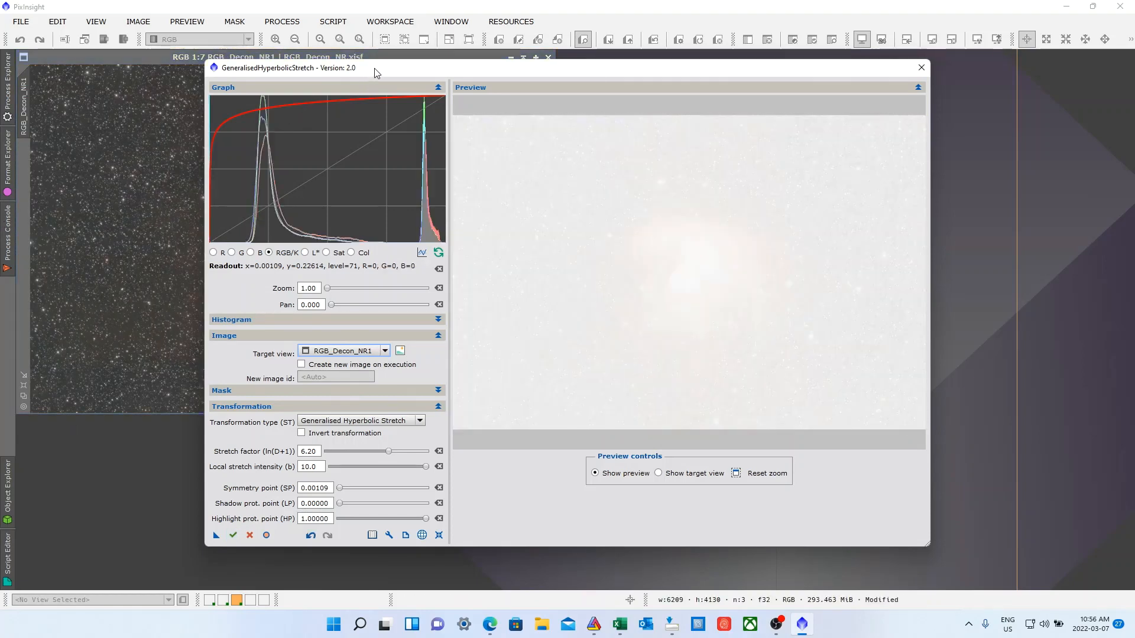
left_click_drag(374, 74, 541, 85)
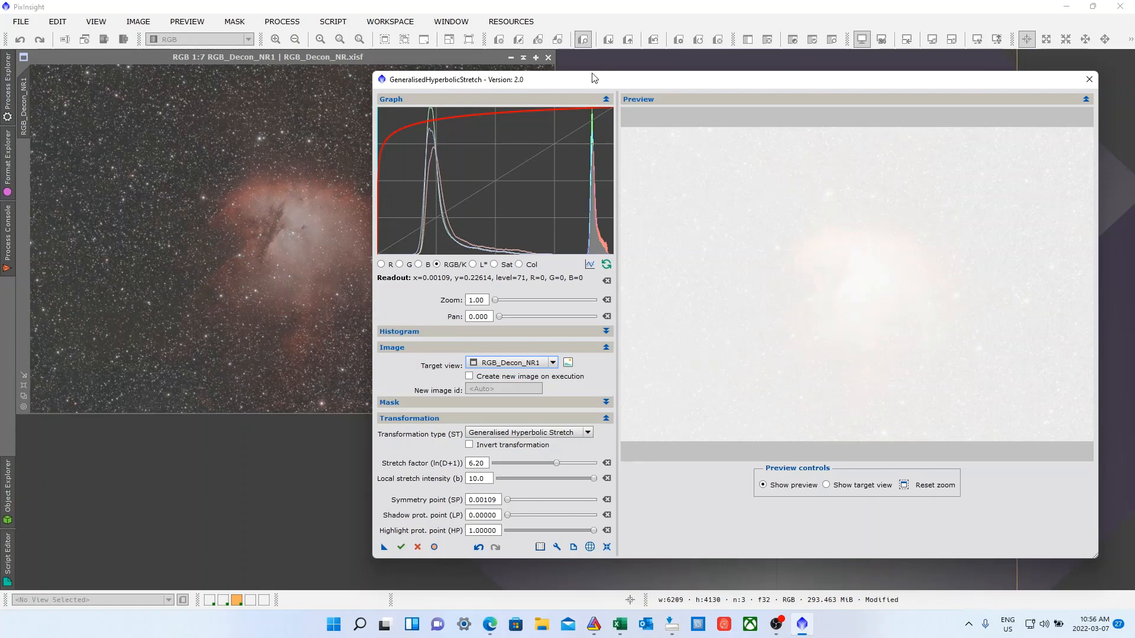
left_click_drag(593, 78, 445, 80)
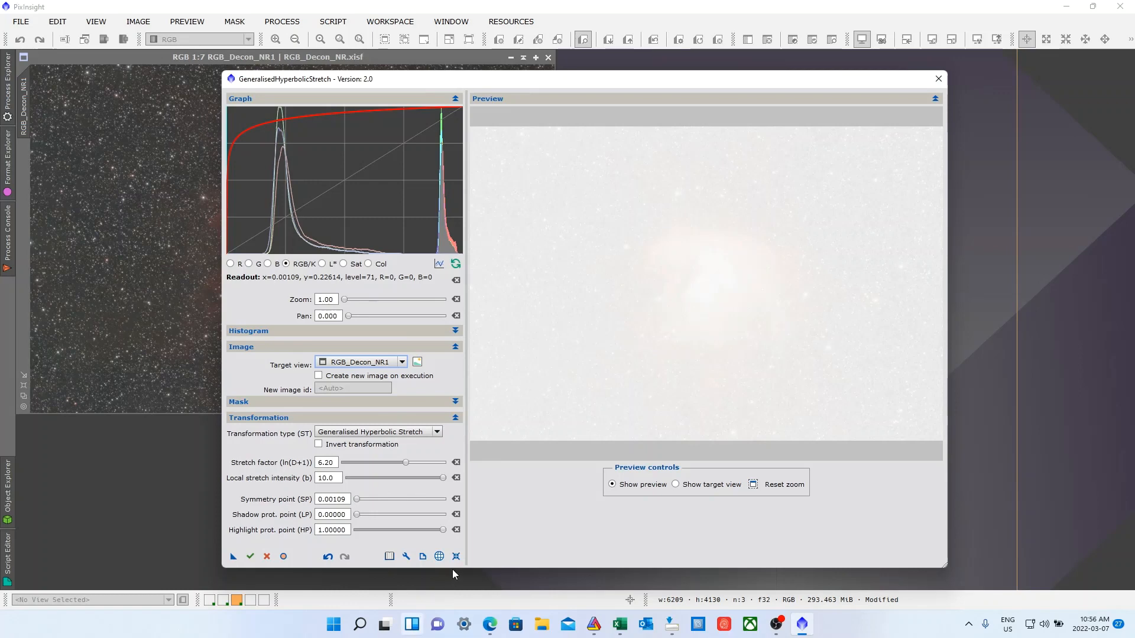
Undo the applied stretch and execute it again as a new image with the id PacmanS1.
left_click(319, 376)
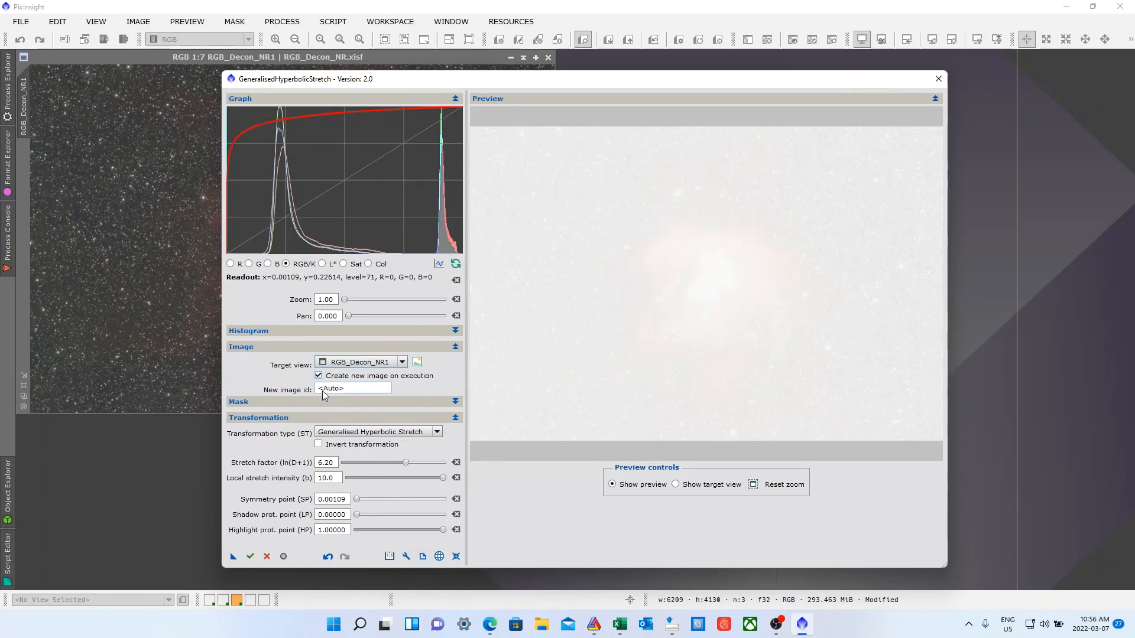
left_click(324, 391)
type("acmanS1")
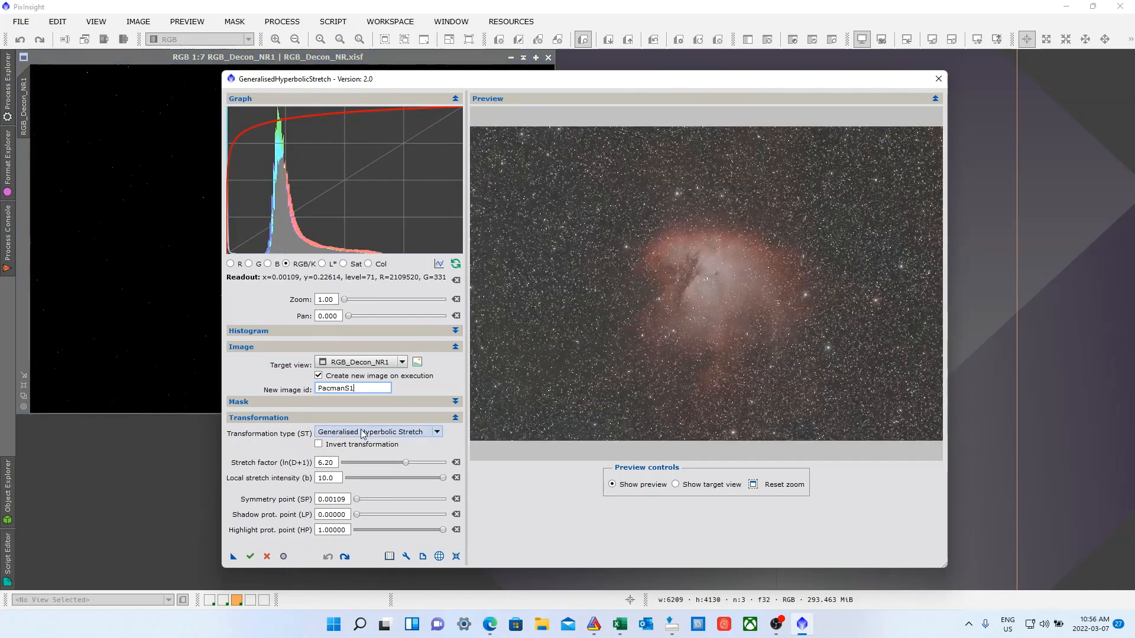
left_click(250, 557)
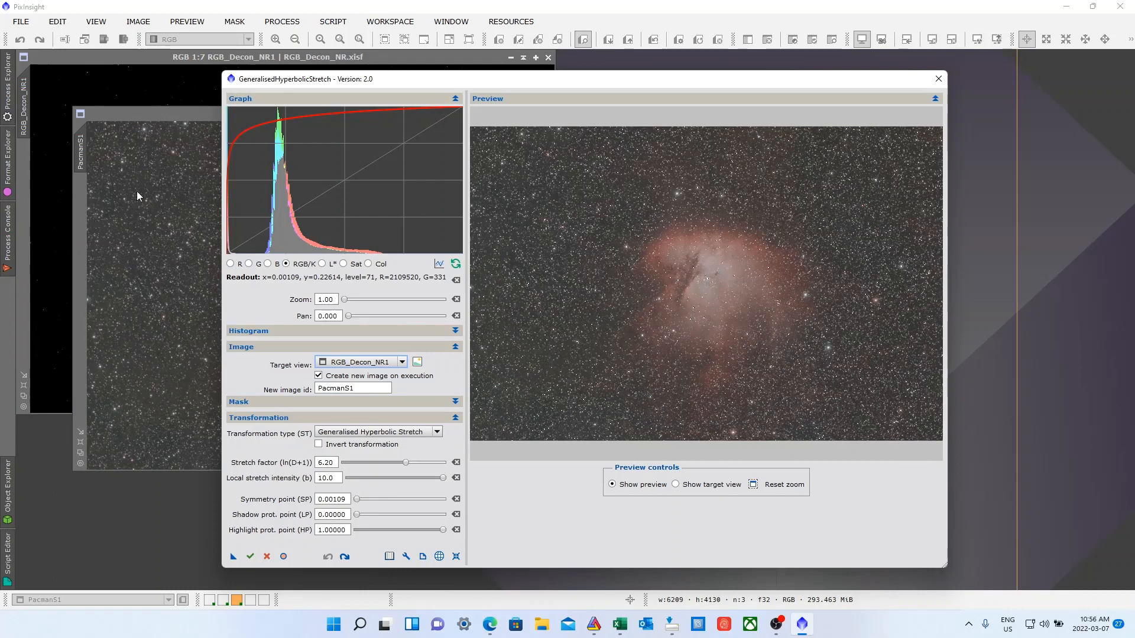
With PacmanS1 as the target view, turn off new image creation and reset all stretch parameters to their defaults.
left_click_drag(492, 79, 695, 64)
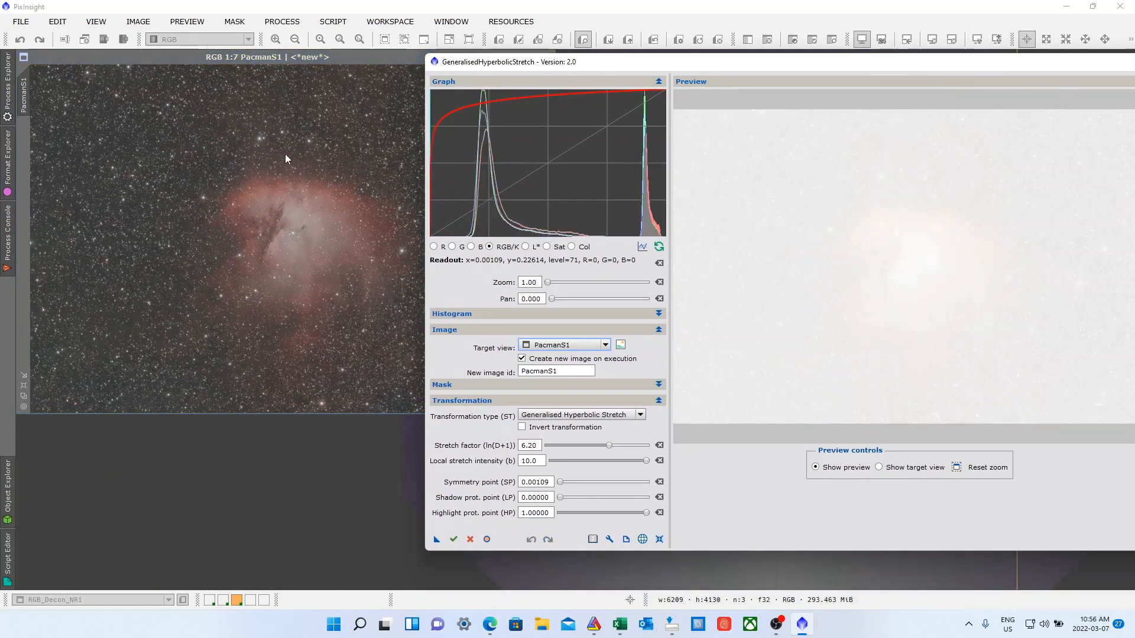
left_click(521, 358)
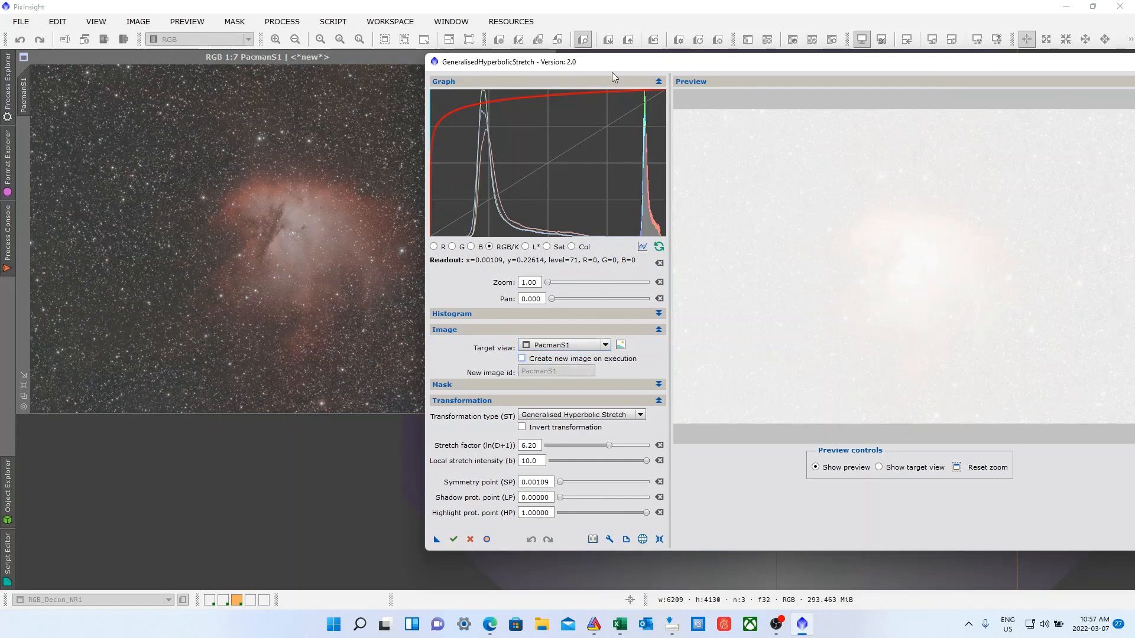
left_click_drag(618, 63, 428, 62)
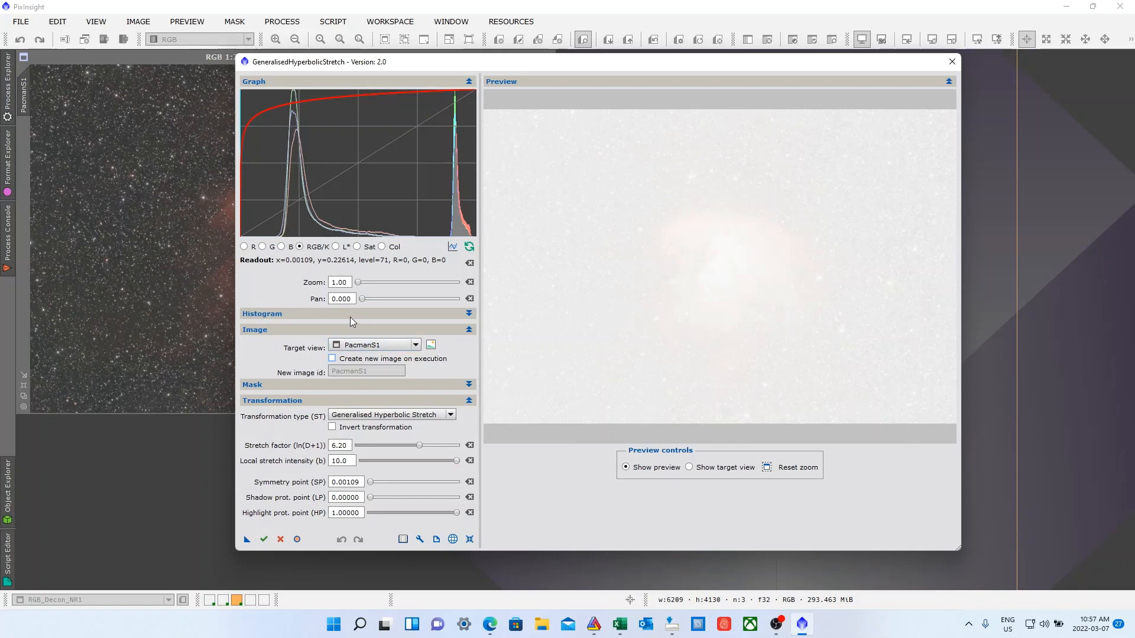
left_click(469, 539)
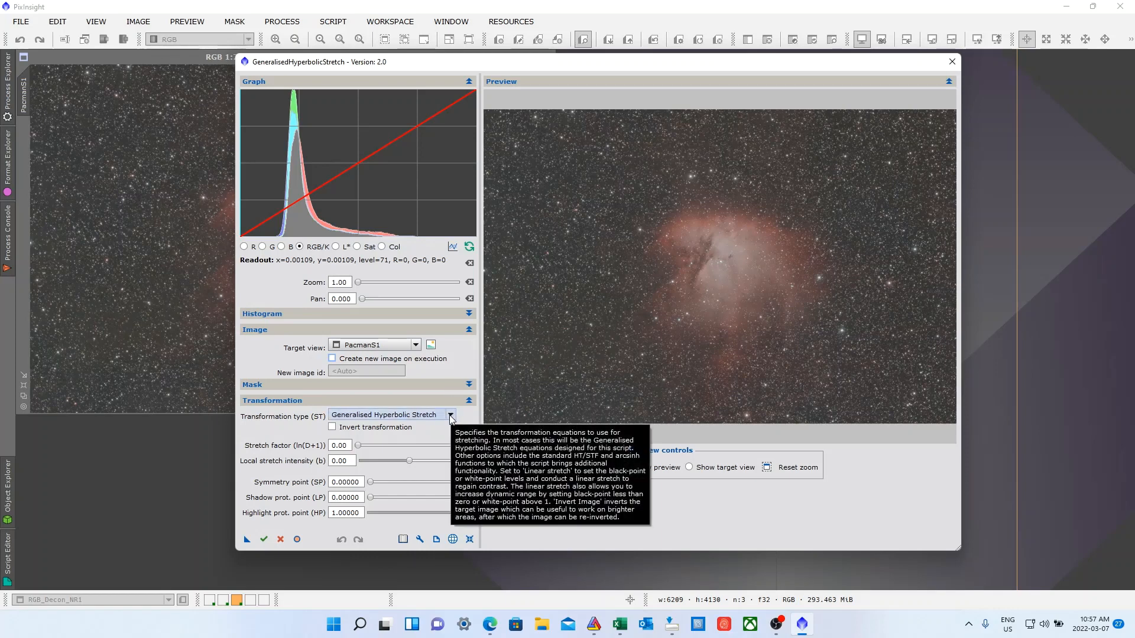
Change the transformation type to Linear Stretch and set the low clip to 0.0001.
left_click(449, 415)
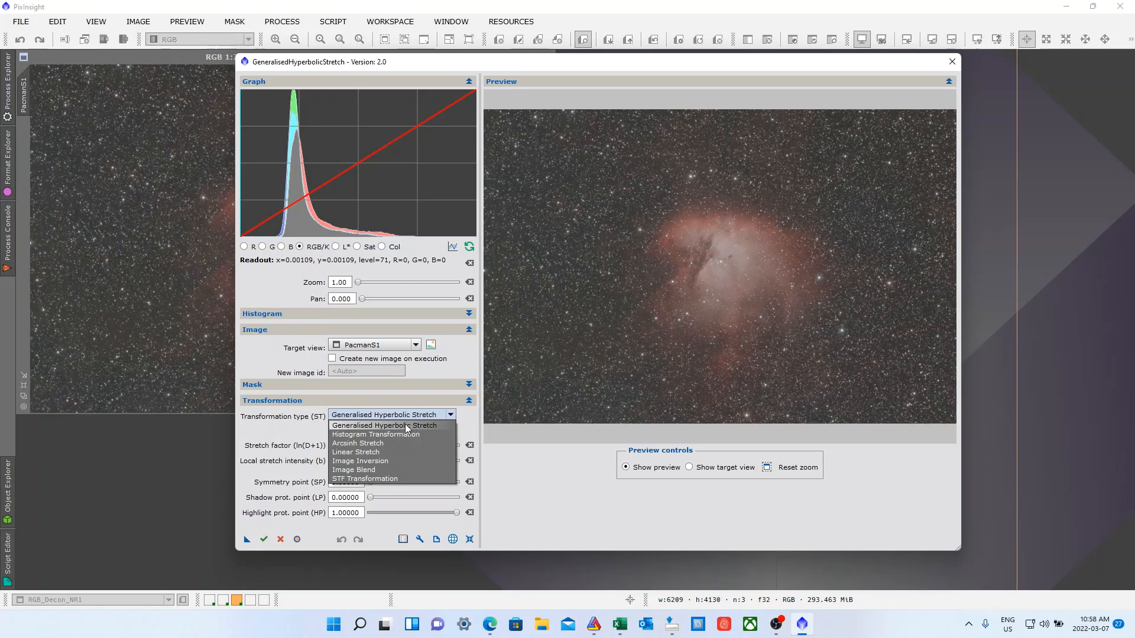
left_click(370, 452)
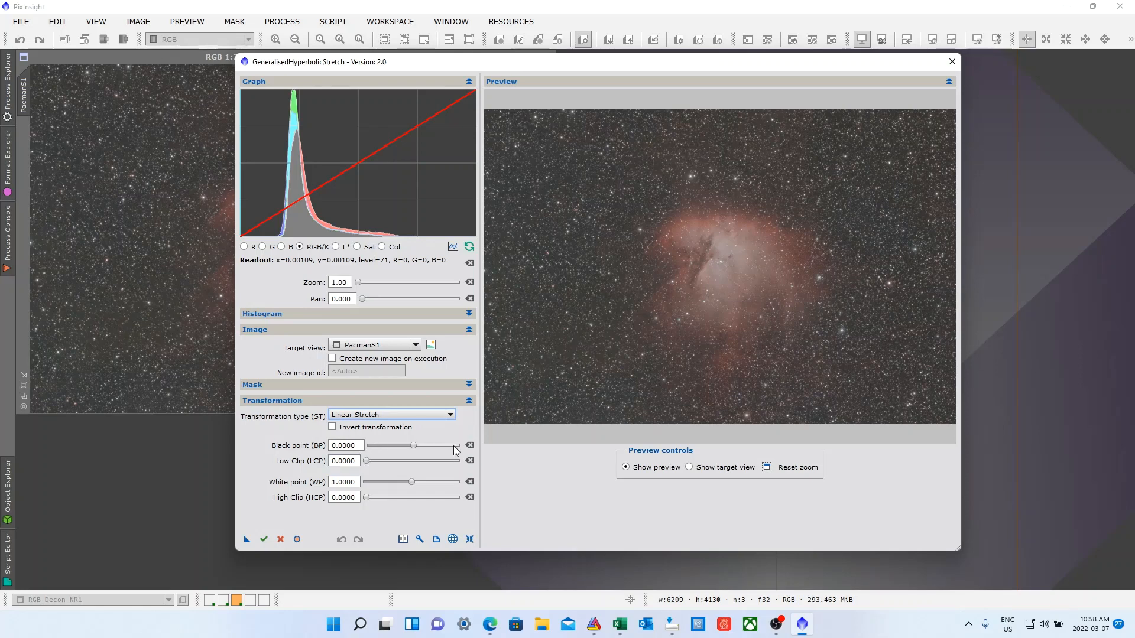
left_click(351, 464)
type("1")
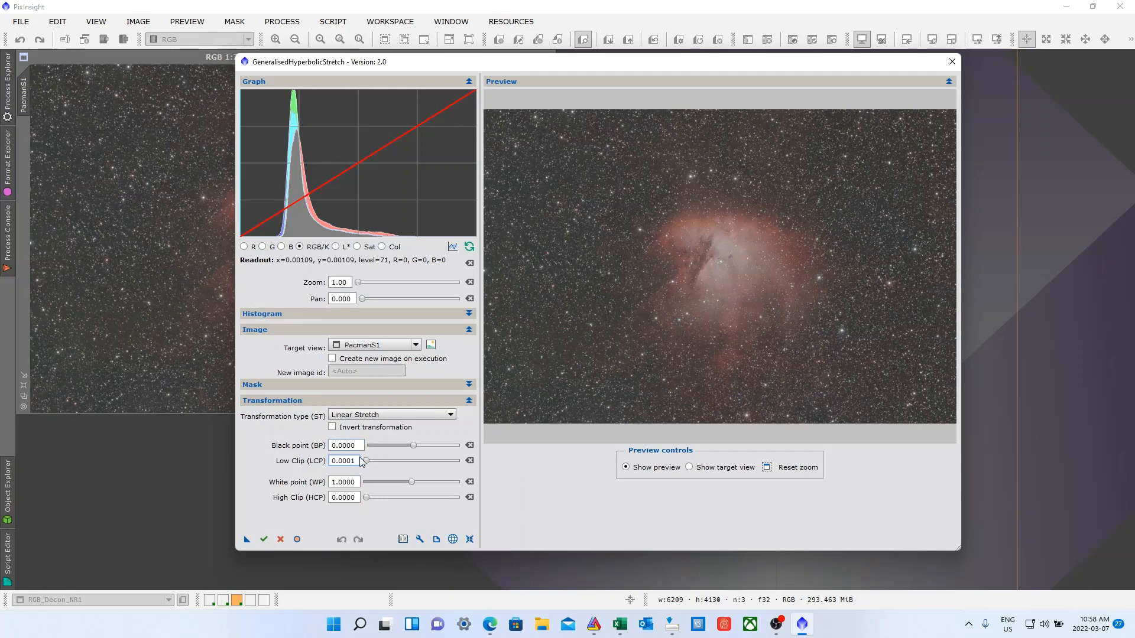
key("Return")
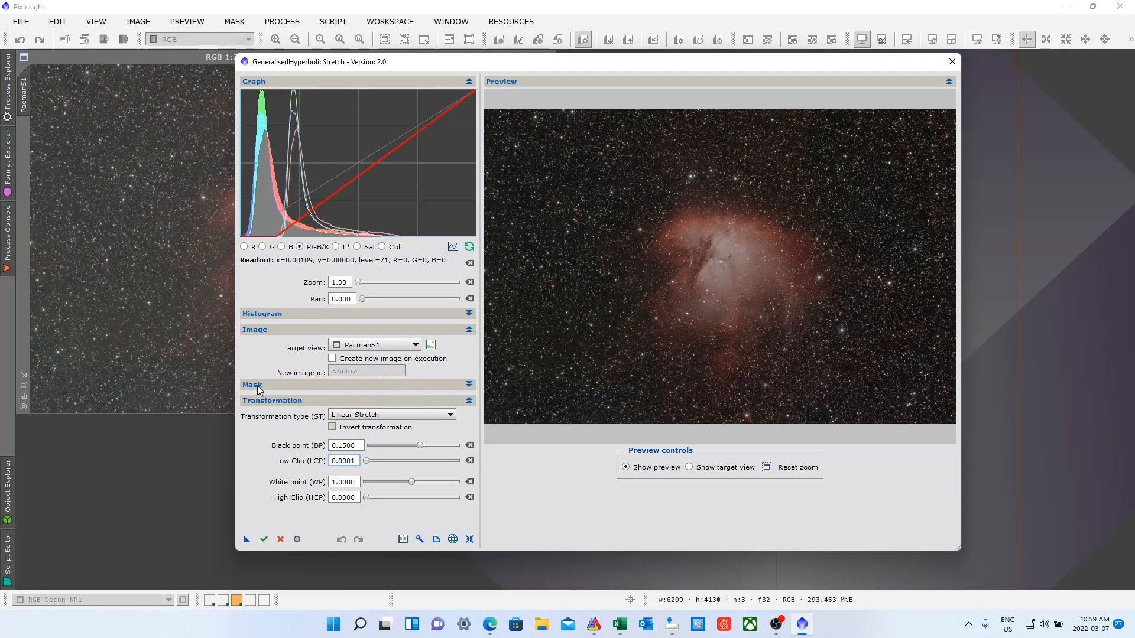
Set the black point to 0.1300 and apply the linear stretch to PacmanS1.
left_click(342, 447)
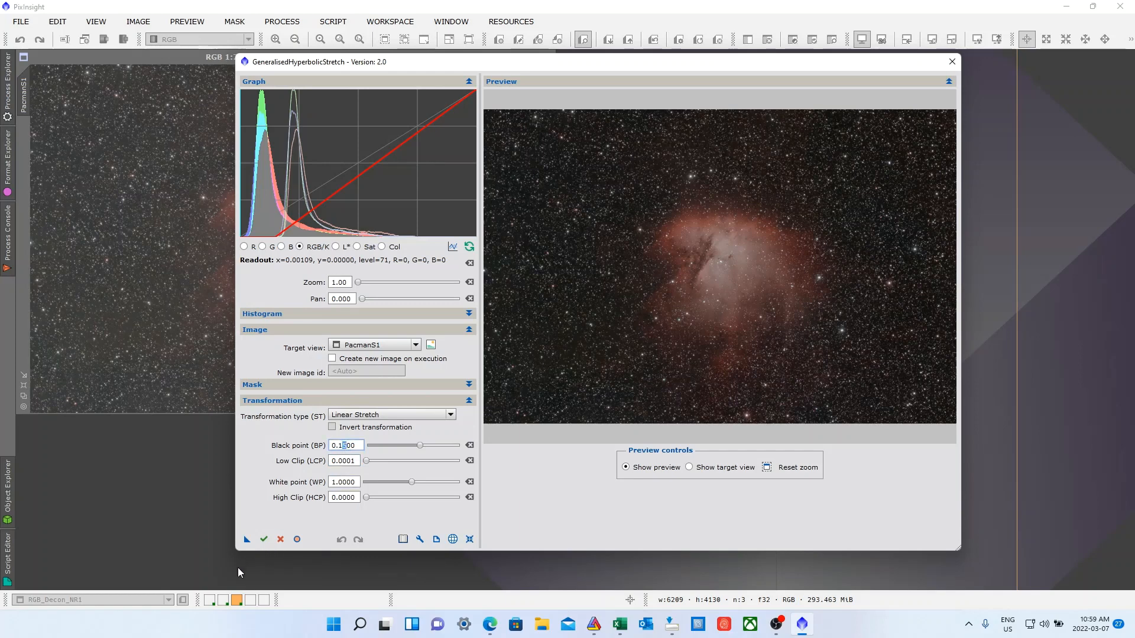
type("3")
key("Return")
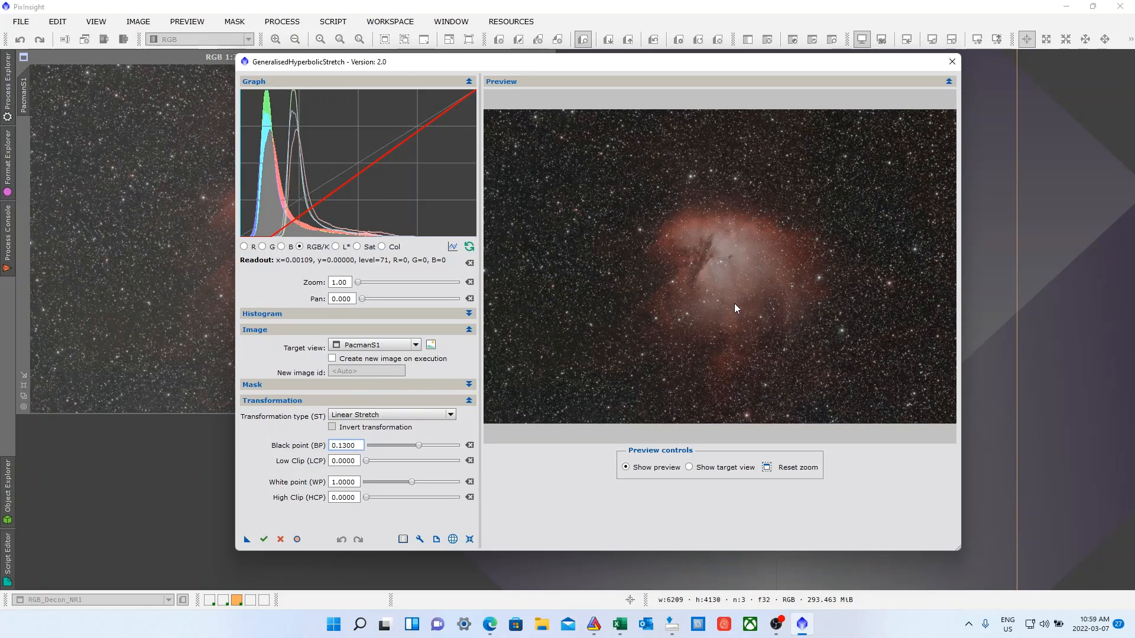
left_click(264, 540)
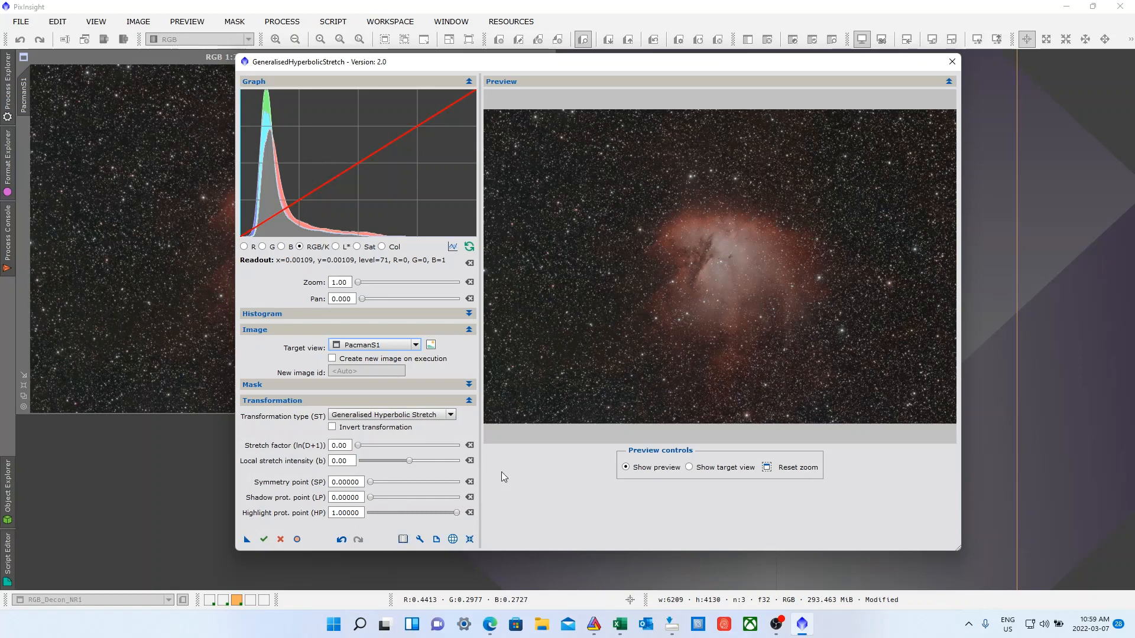
Read the pixel levels at several points in the bright nebula core of PacmanS1 with the Image Inspector.
mouse_move(266, 488)
left_click(430, 345)
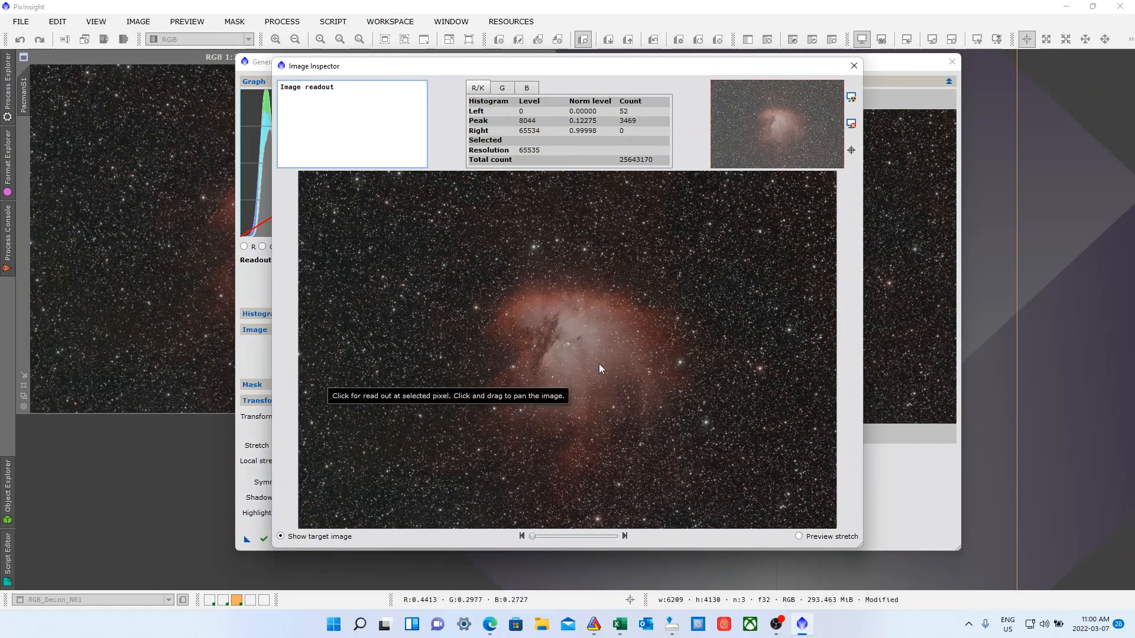
left_click(573, 329)
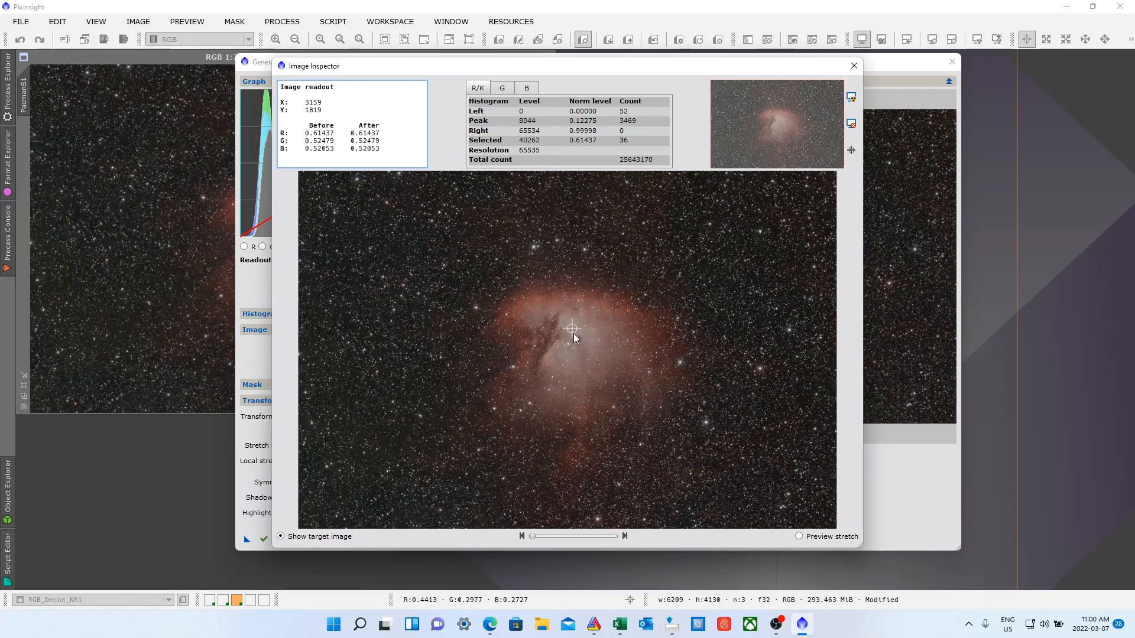
left_click(565, 358)
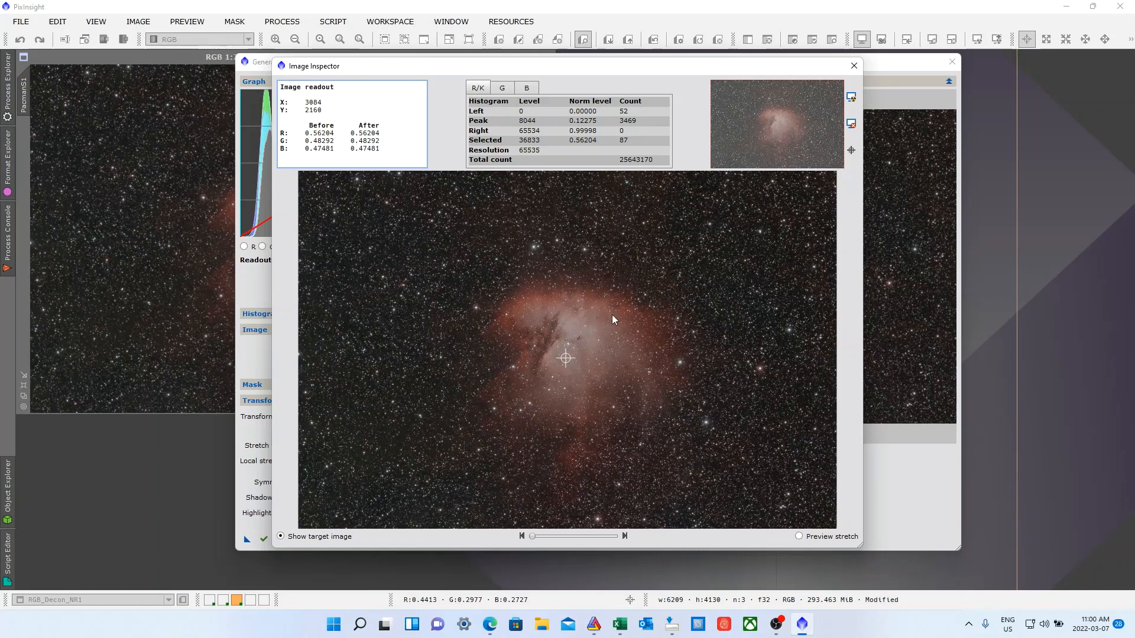
left_click(579, 328)
left_click(574, 352)
left_click(557, 379)
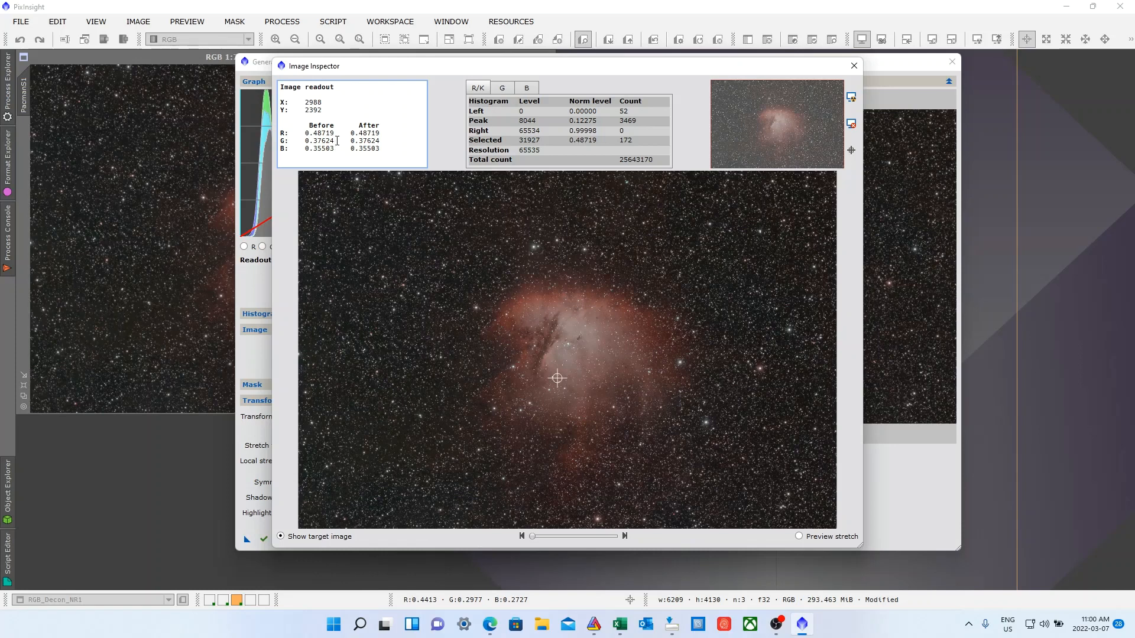
left_click(571, 335)
left_click(566, 318)
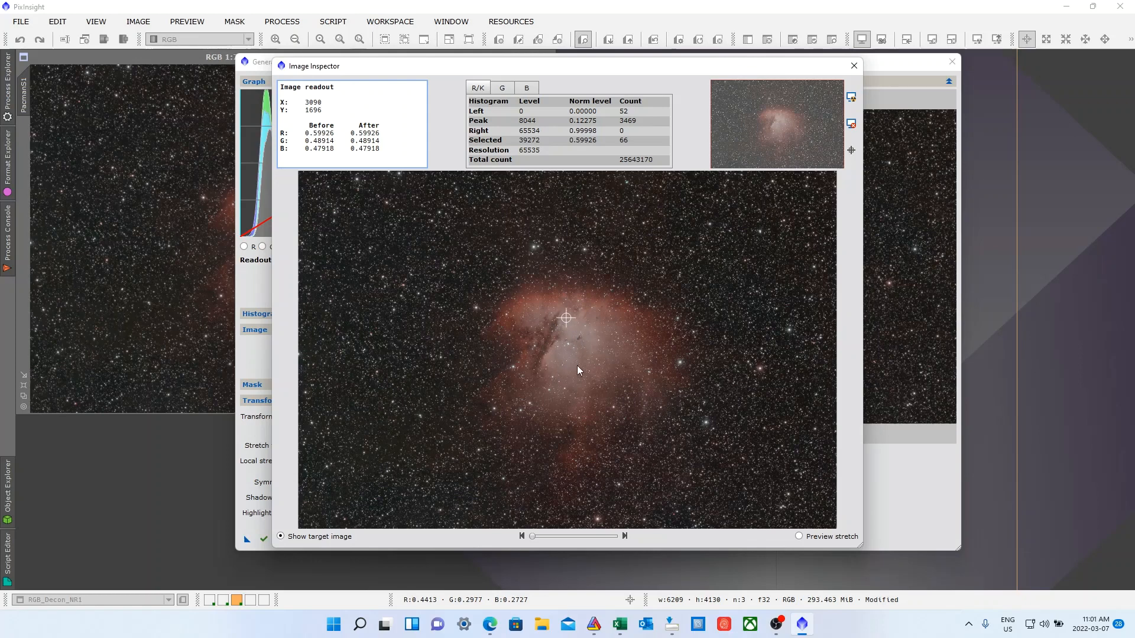
left_click(562, 361)
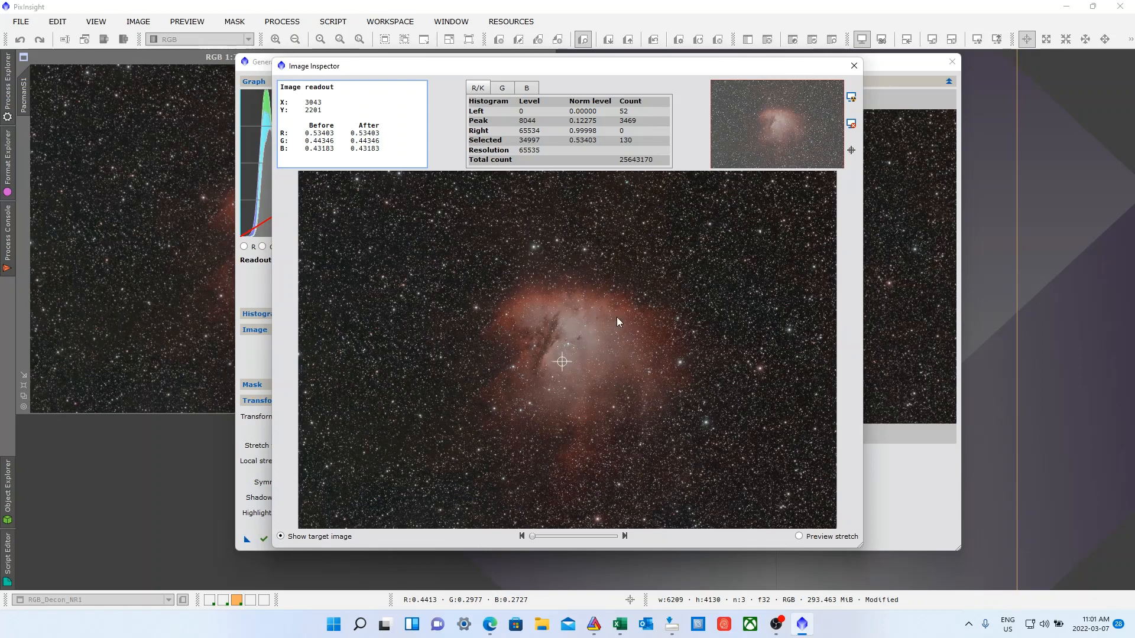
left_click(853, 65)
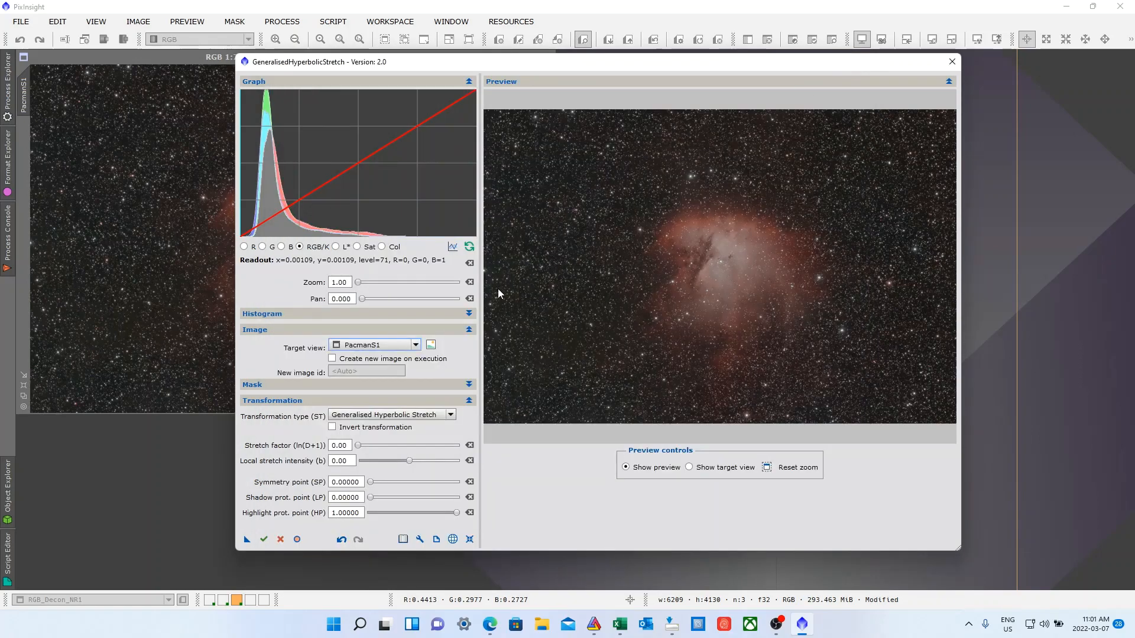
Switch the graph's histogram to logarithmic display and zoom the preview, ending with its zoom reset.
left_click(452, 248)
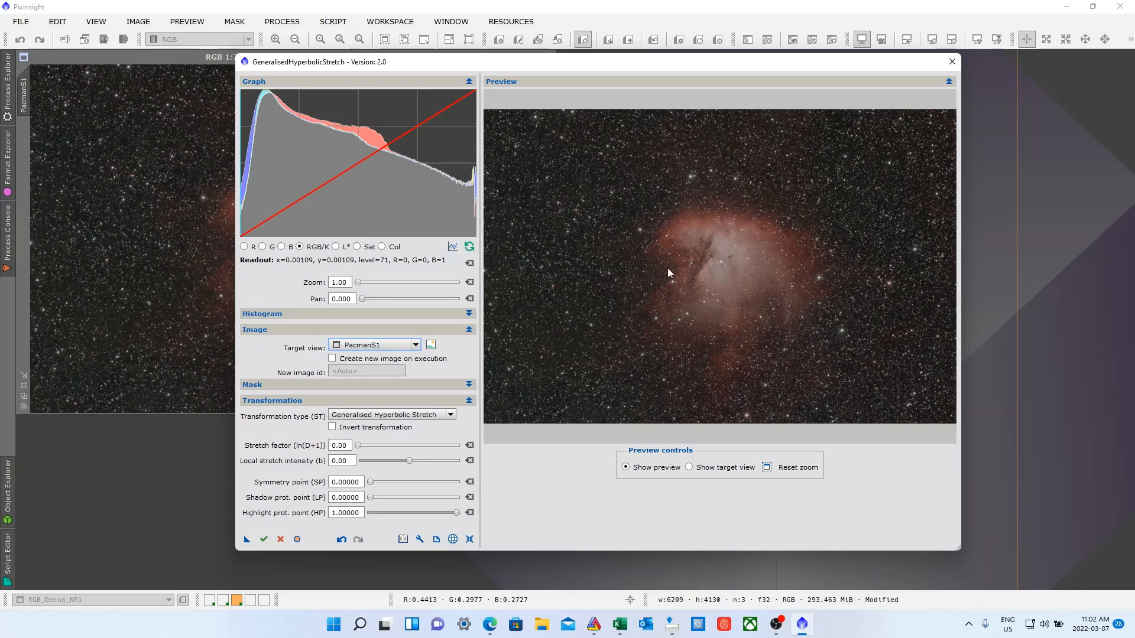
scroll(714, 277, "down", 3)
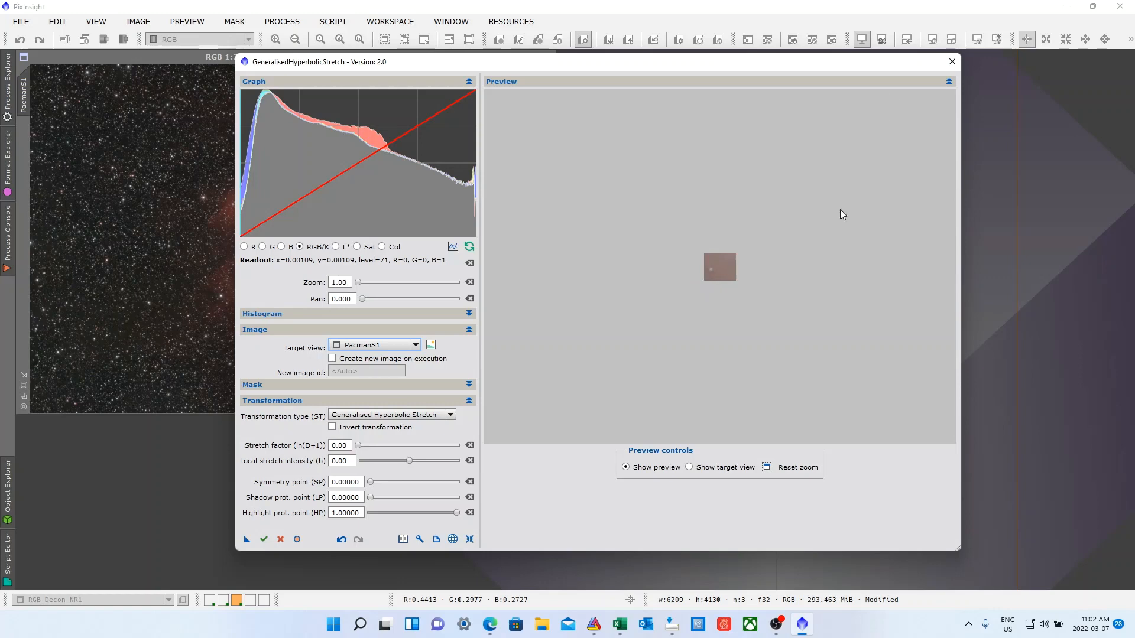
left_click(767, 468)
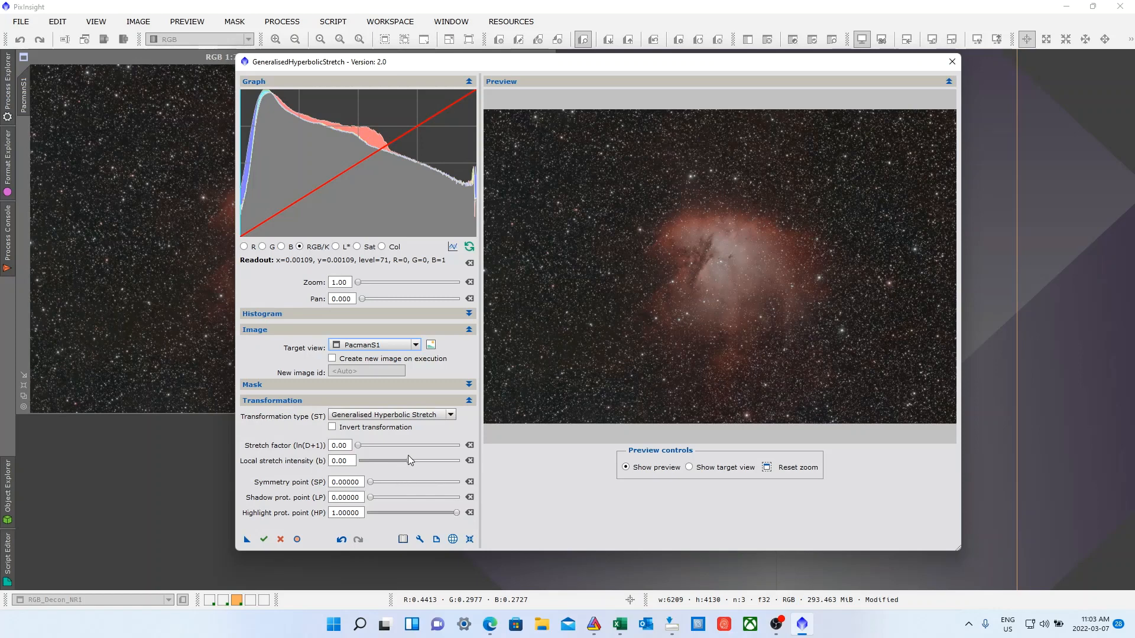
Set the local stretch intensity to 1.80 and the stretch factor to 2.10 for PacmanS1.
left_click_drag(409, 459, 417, 458)
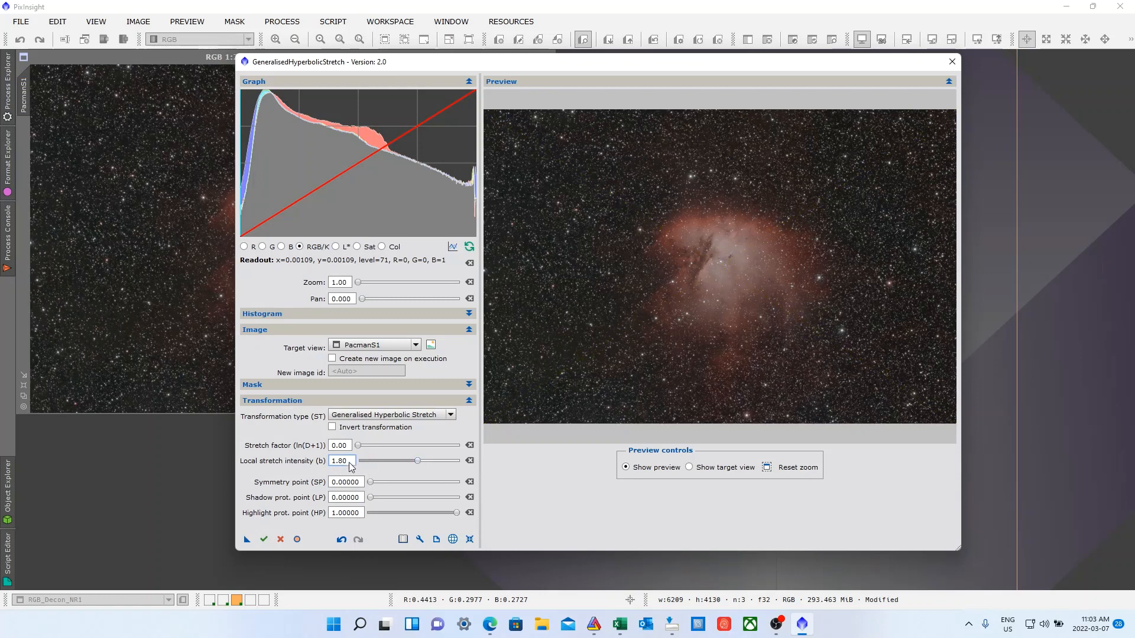
left_click_drag(359, 445, 381, 462)
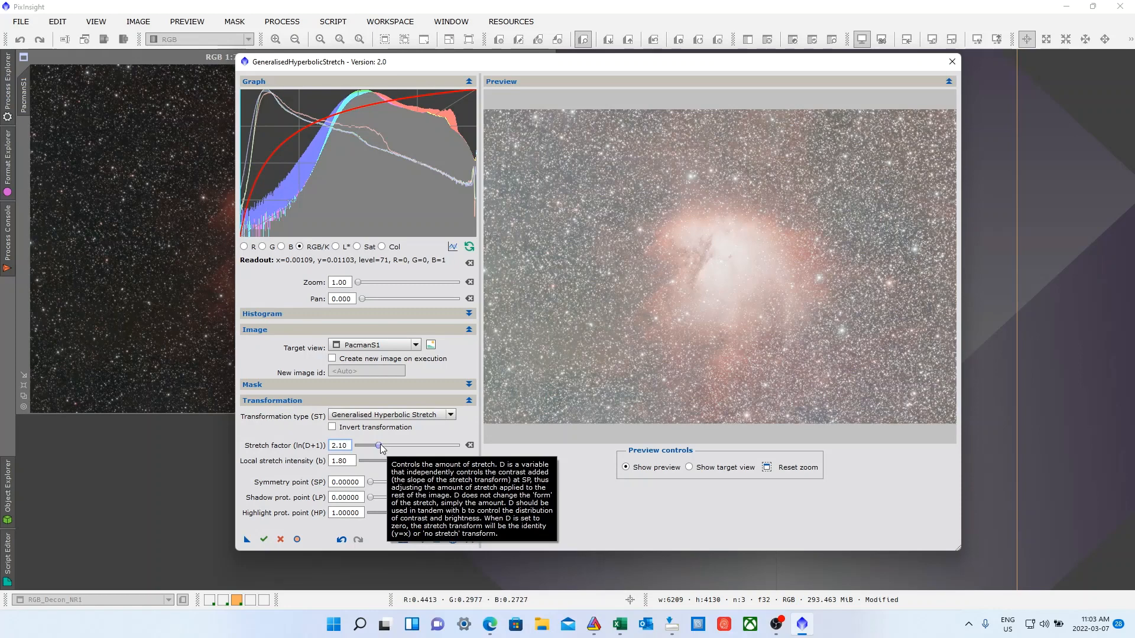
Set the stretch factor to 1.10 and the symmetry point to 0.52740 for the PacmanS1 stretch.
left_click_drag(375, 448, 370, 449)
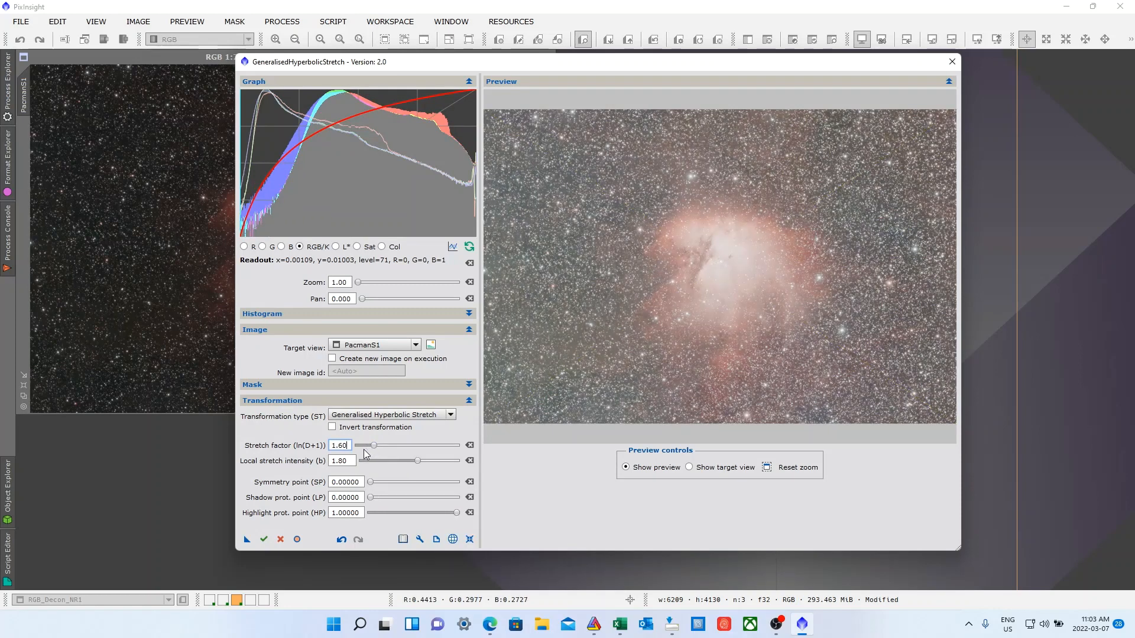
left_click_drag(374, 447, 372, 449)
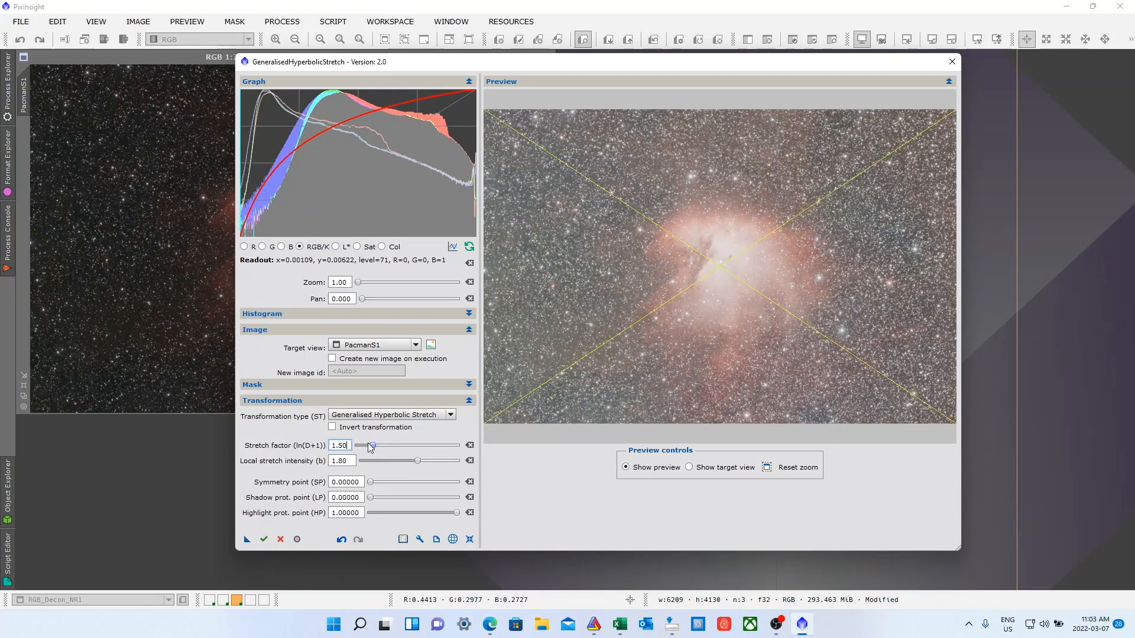
left_click(374, 484)
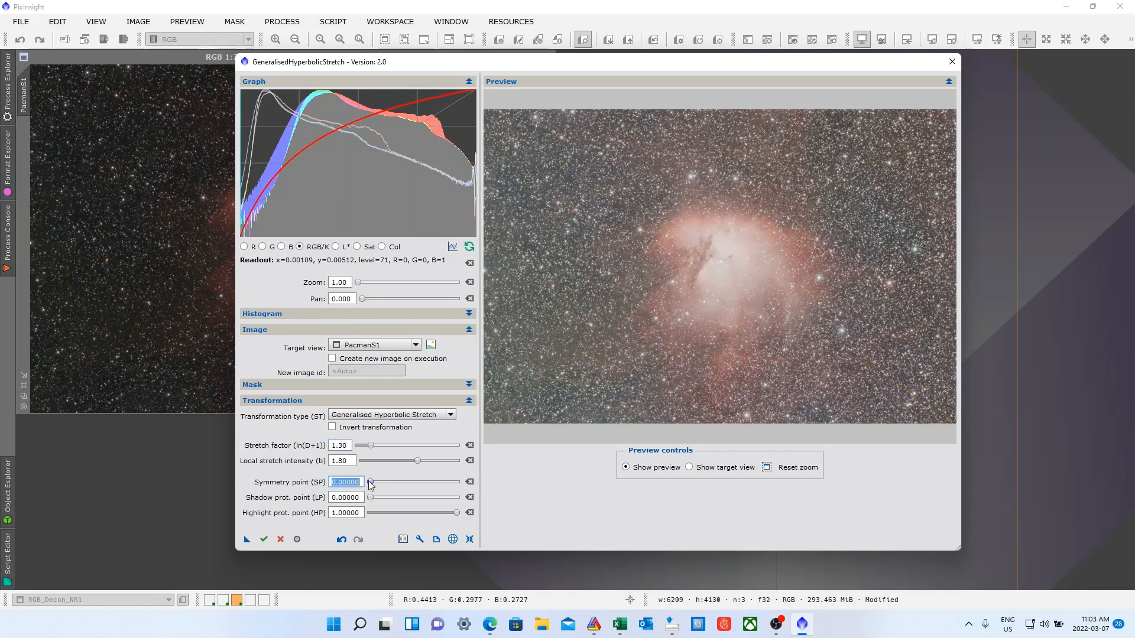
left_click_drag(375, 485, 415, 481)
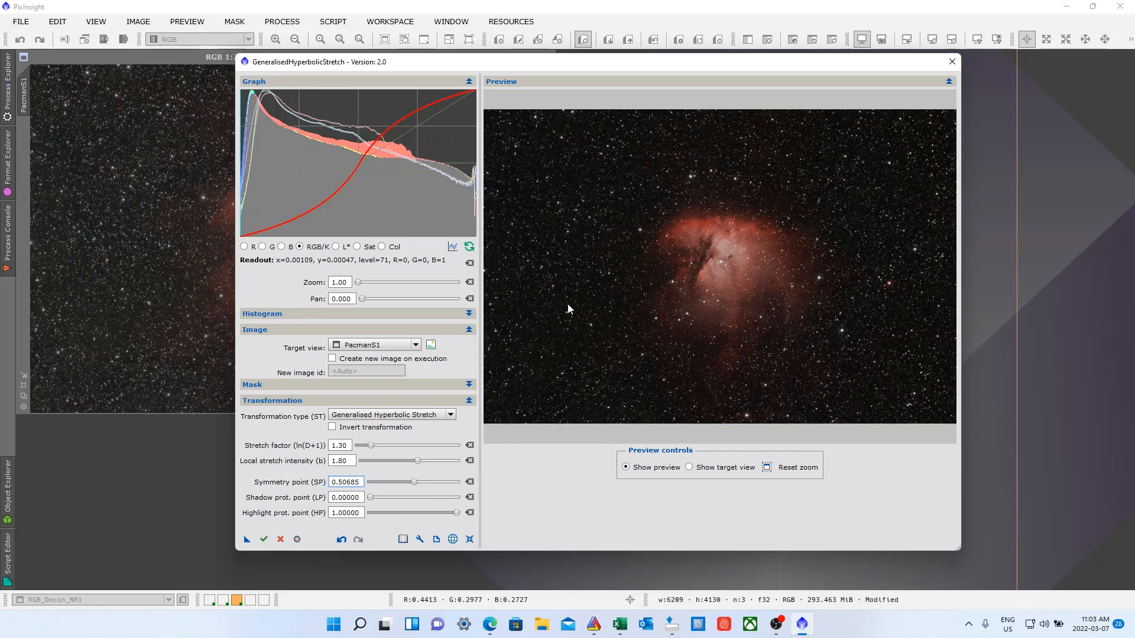
left_click(371, 445)
left_click_drag(371, 446, 367, 446)
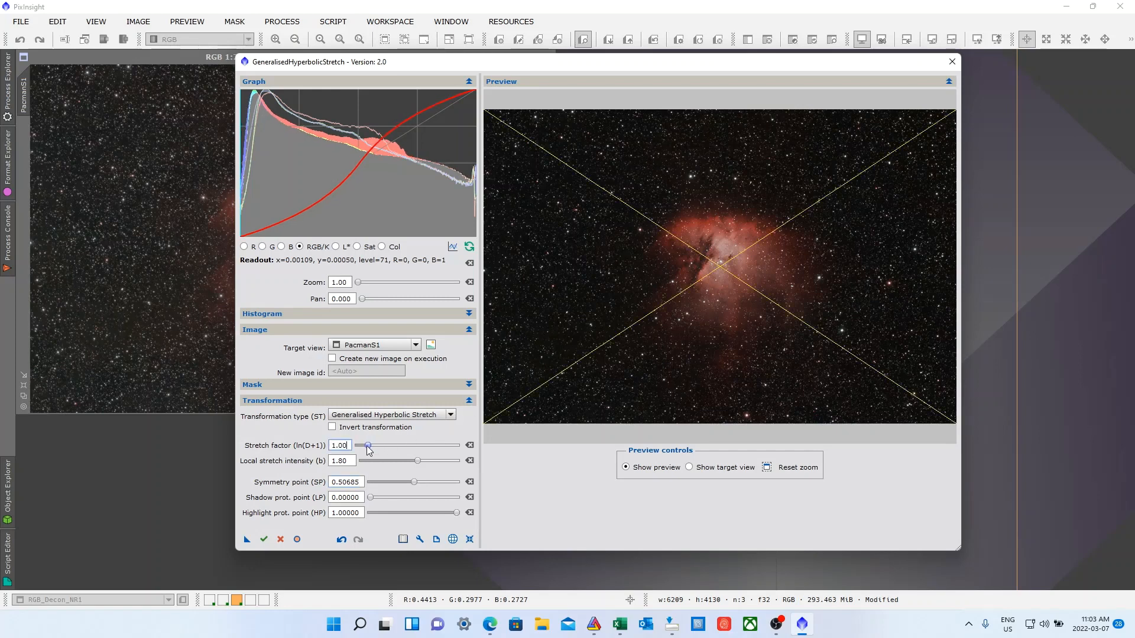
scroll(367, 450, "down", 2)
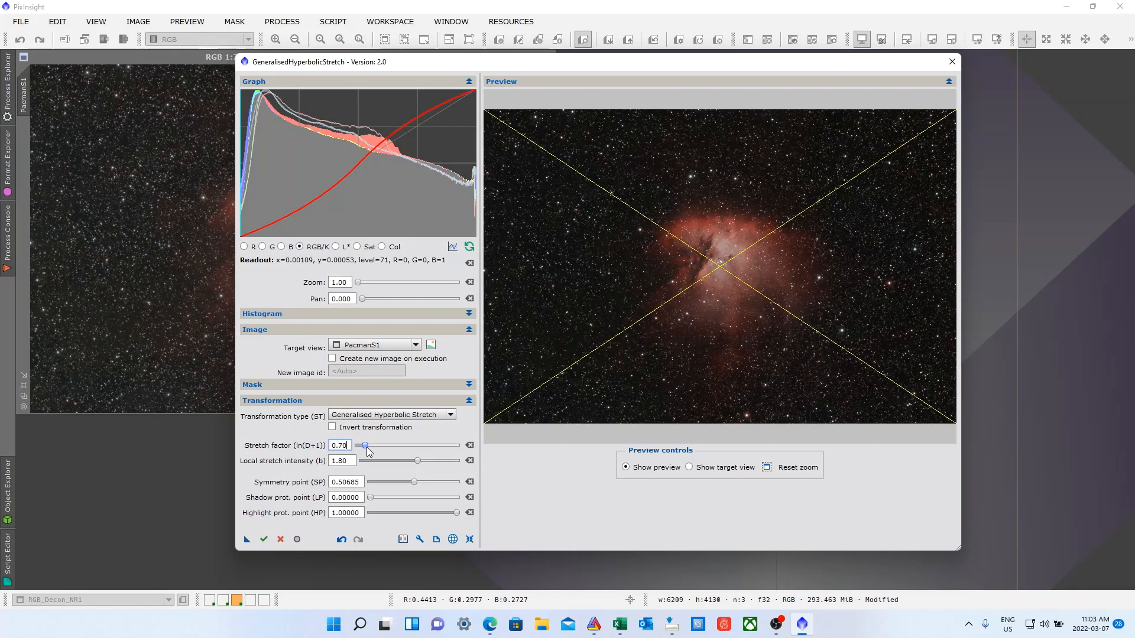
scroll(368, 448, "up", 3)
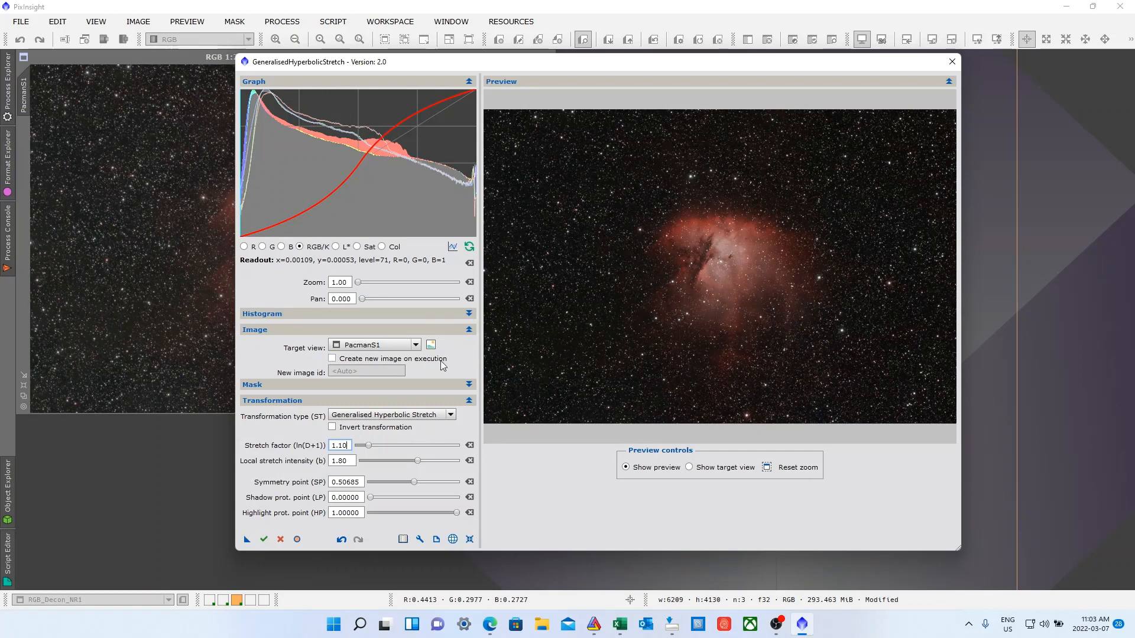
left_click(413, 483)
left_click_drag(413, 483, 418, 493)
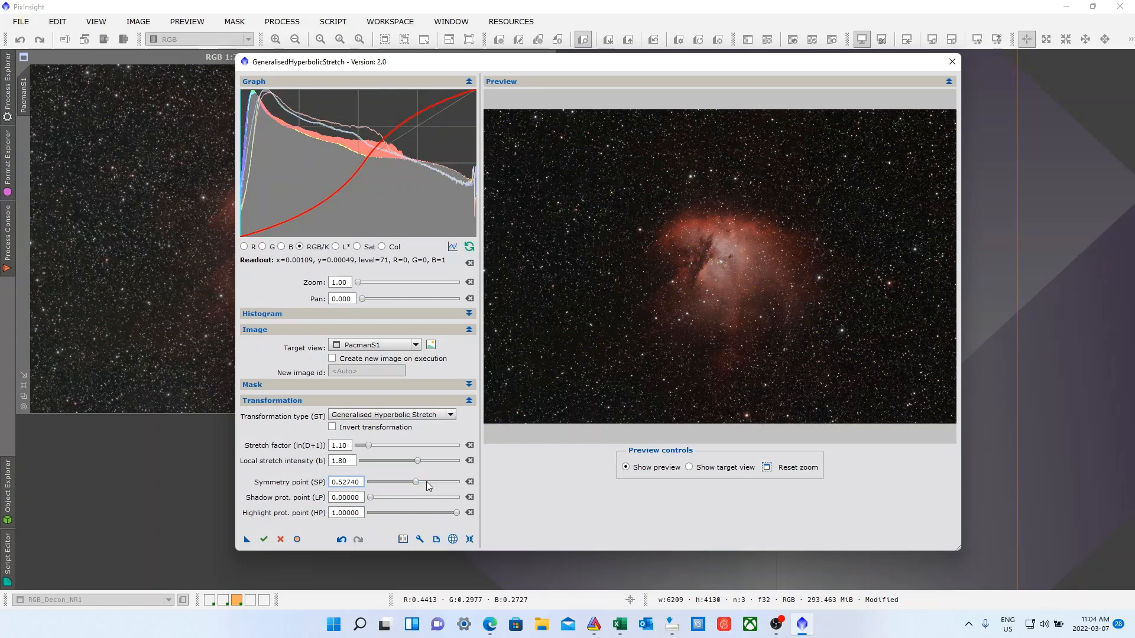
Set the shadow protection point to 0.33562 and the highlight protection point to 0.85616.
left_click(370, 498)
left_click_drag(371, 500, 442, 512)
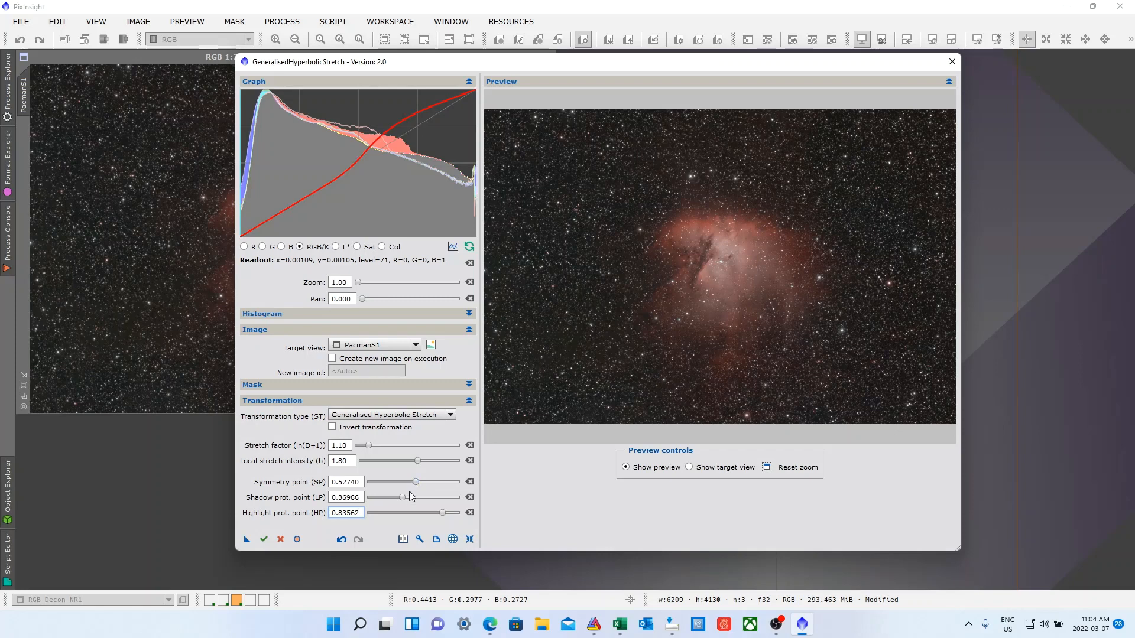
left_click_drag(403, 500, 400, 500)
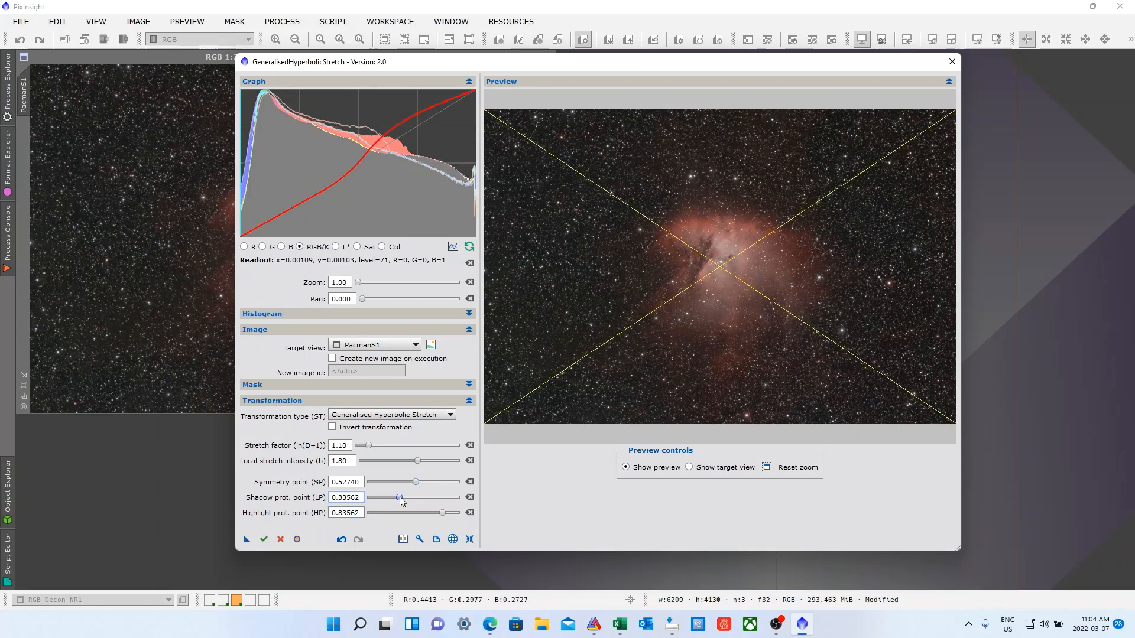
left_click(416, 480)
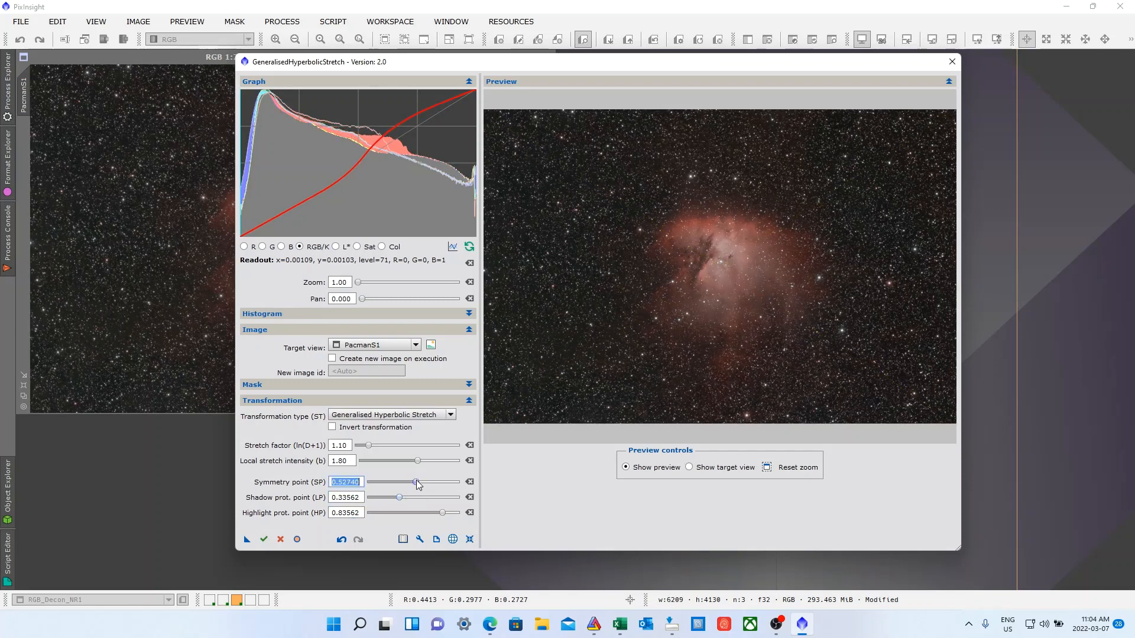
left_click_drag(416, 480, 417, 483)
left_click_drag(442, 513, 445, 511)
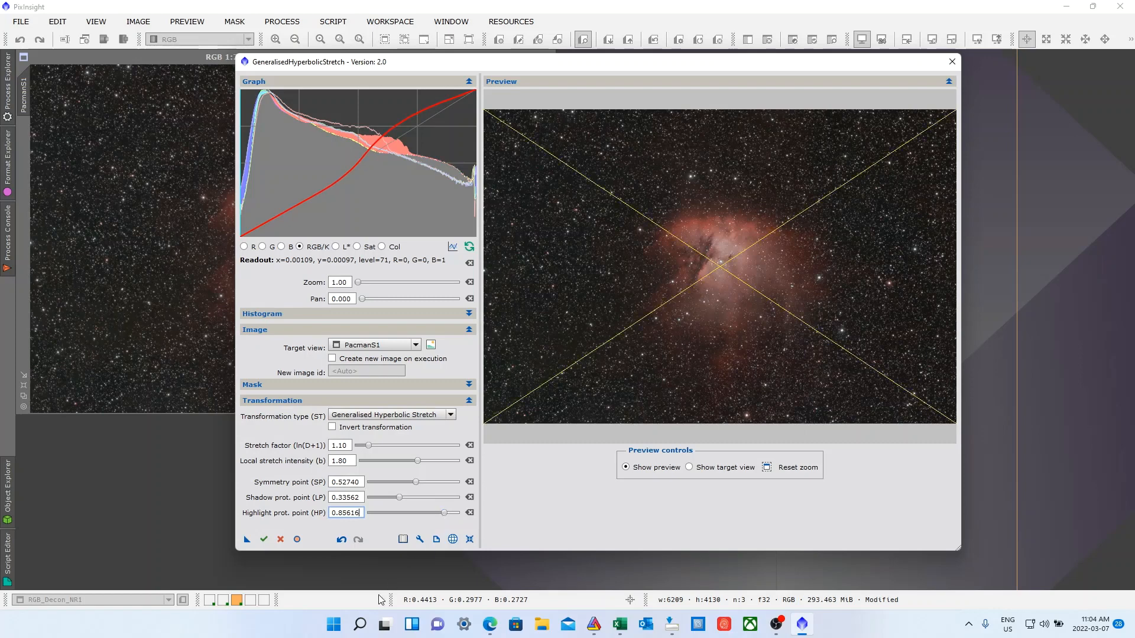
Execute the stretch on PacmanS1 into a new image with the id PacmanS2.
left_click(332, 358)
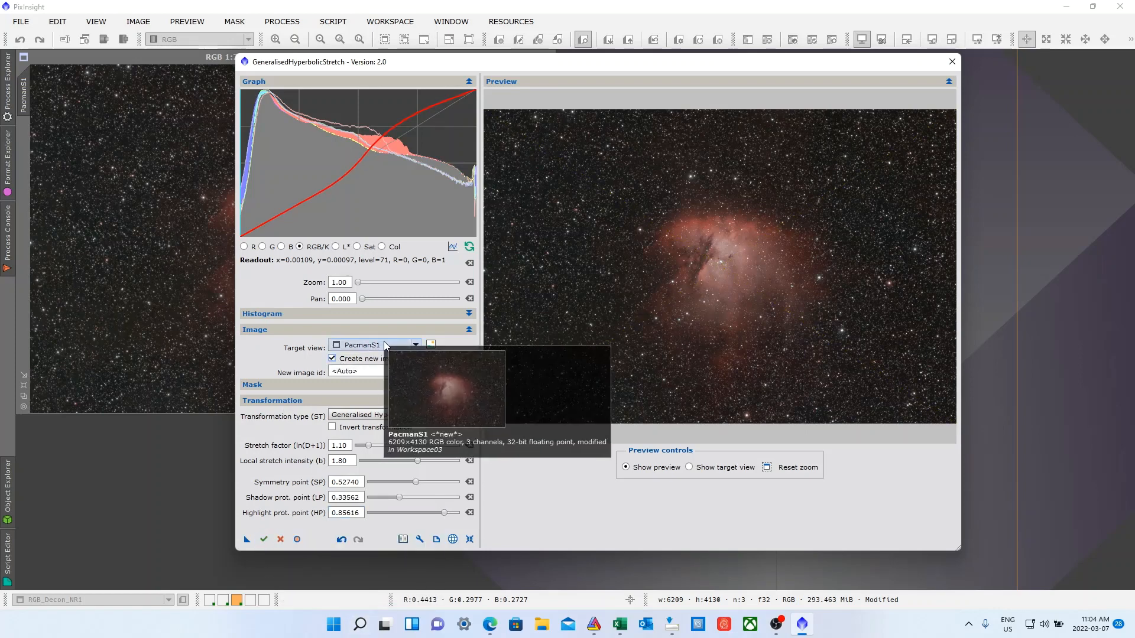
left_click(348, 371)
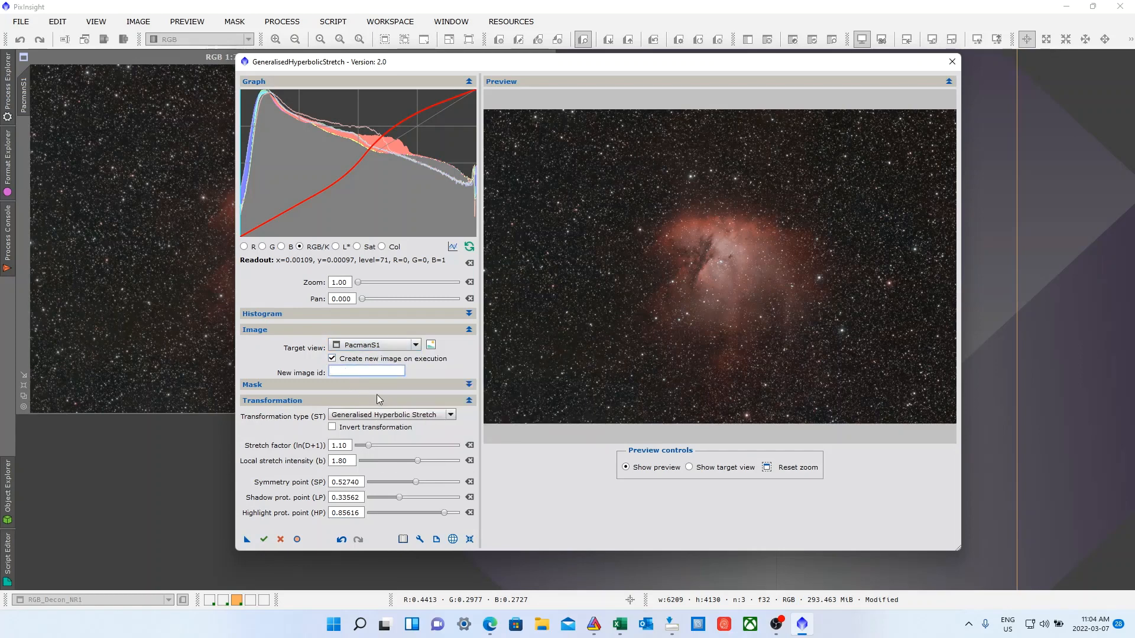
type("PacmanS2")
left_click(264, 540)
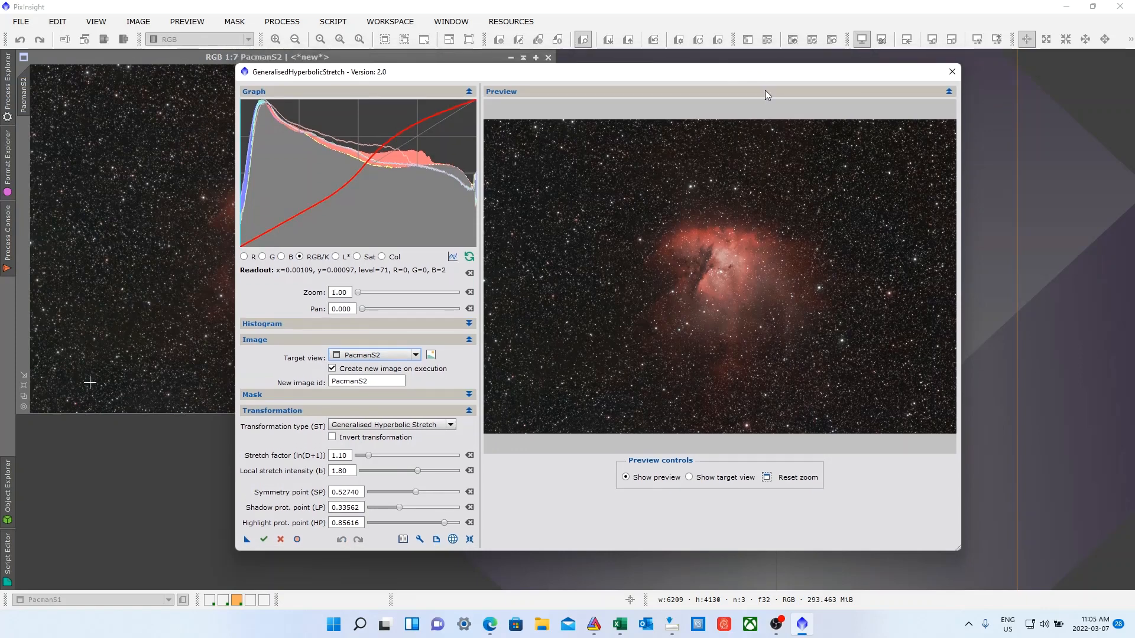
Uncover the PacmanS2 image to examine it, and look over the script's preferences without changing them.
left_click_drag(686, 71, 901, 59)
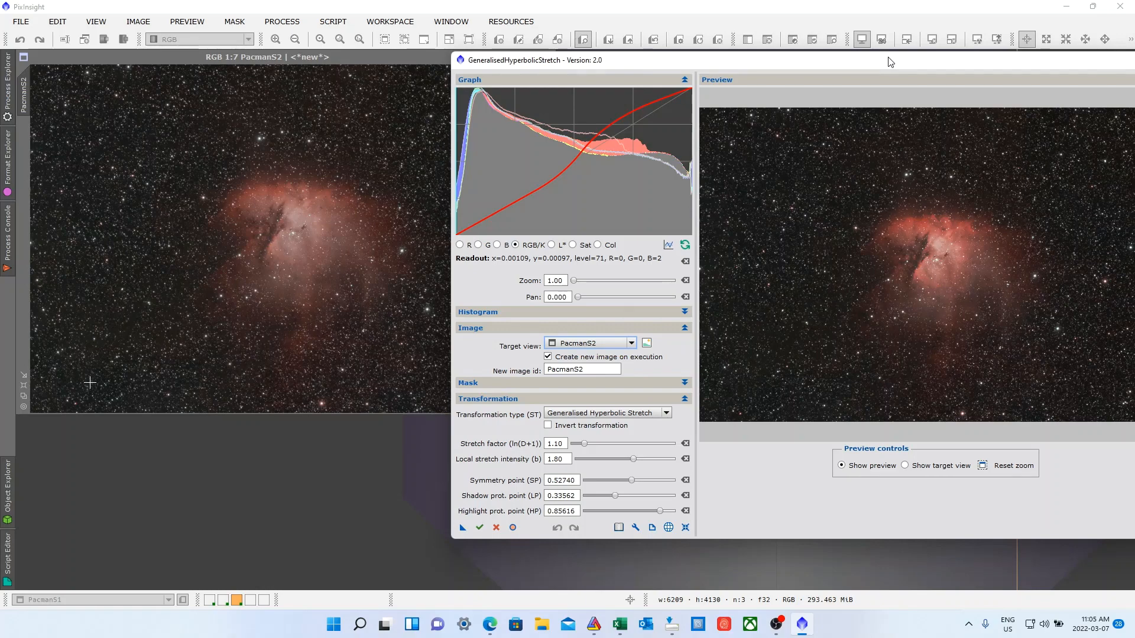
left_click_drag(740, 60, 458, 52)
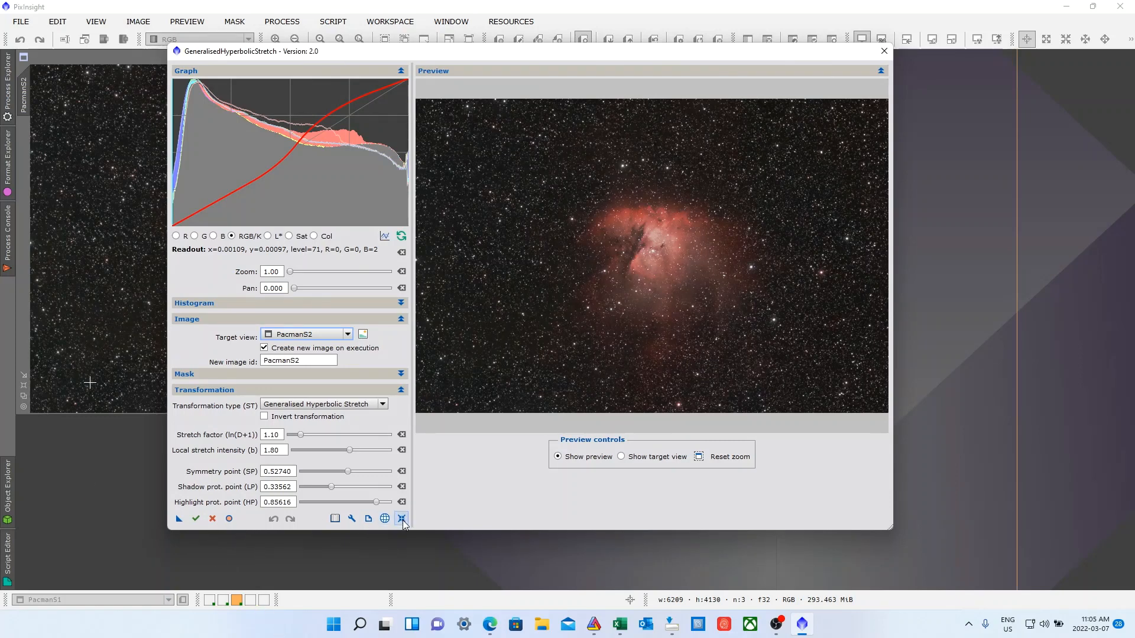
left_click(352, 519)
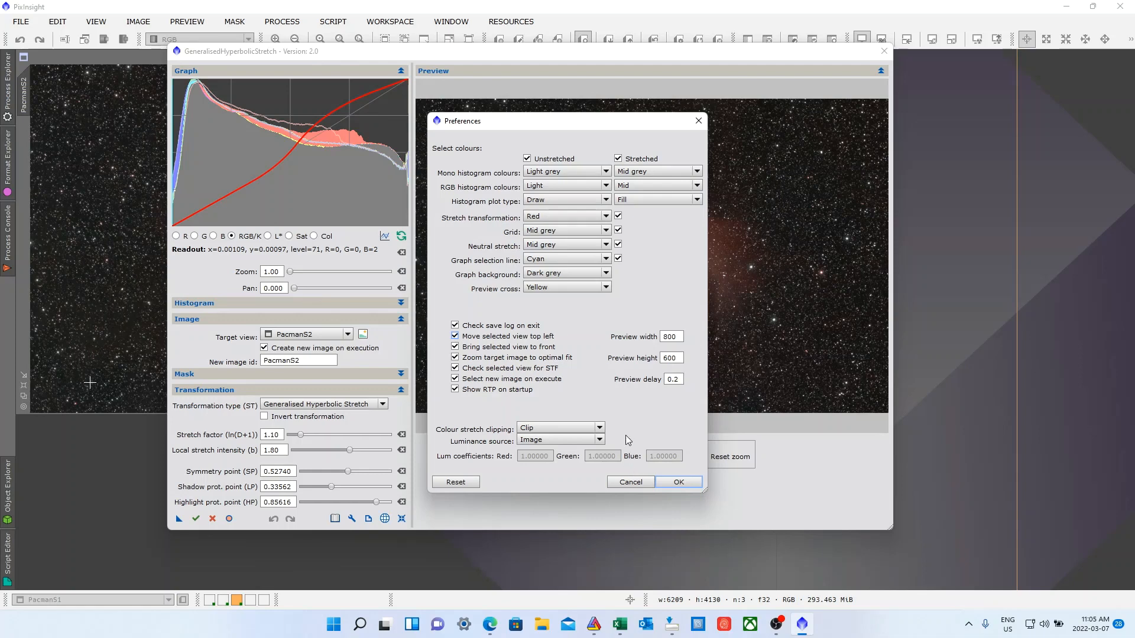
left_click(632, 483)
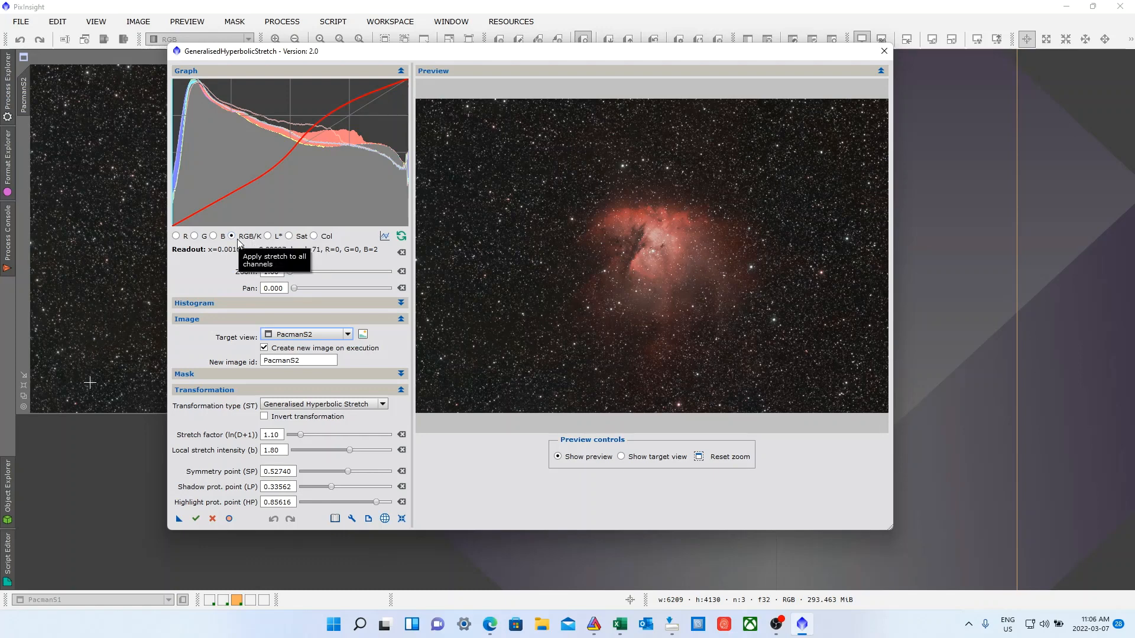
Exit the stretch script, choosing to save its log, and review the logged stretches for PacmanS1 and PacmanS2.
left_click(213, 520)
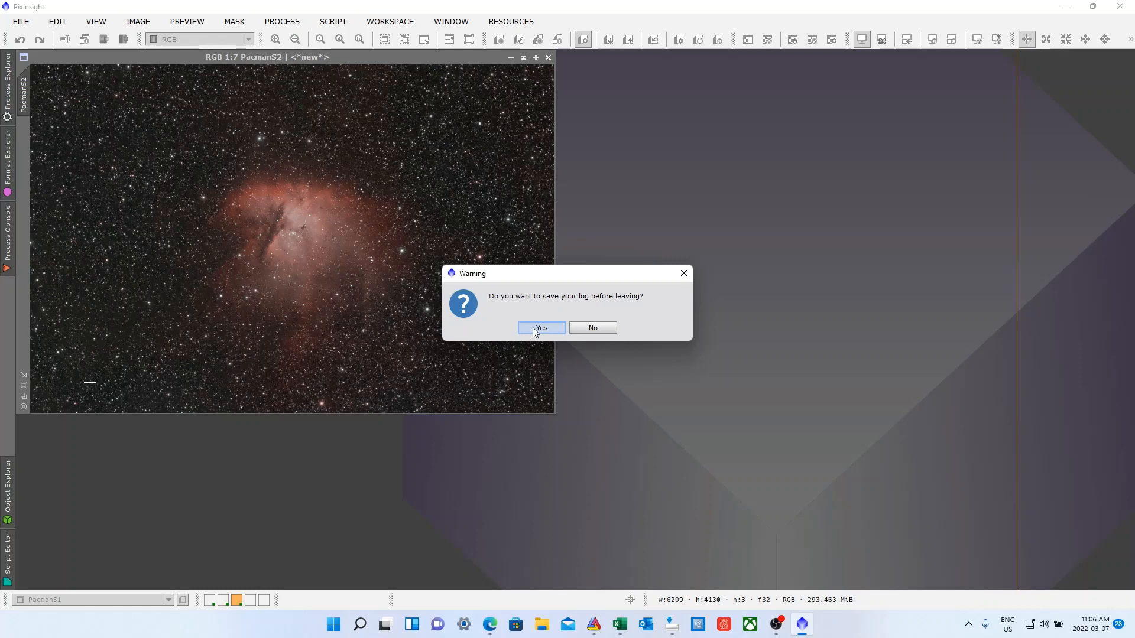
left_click(534, 330)
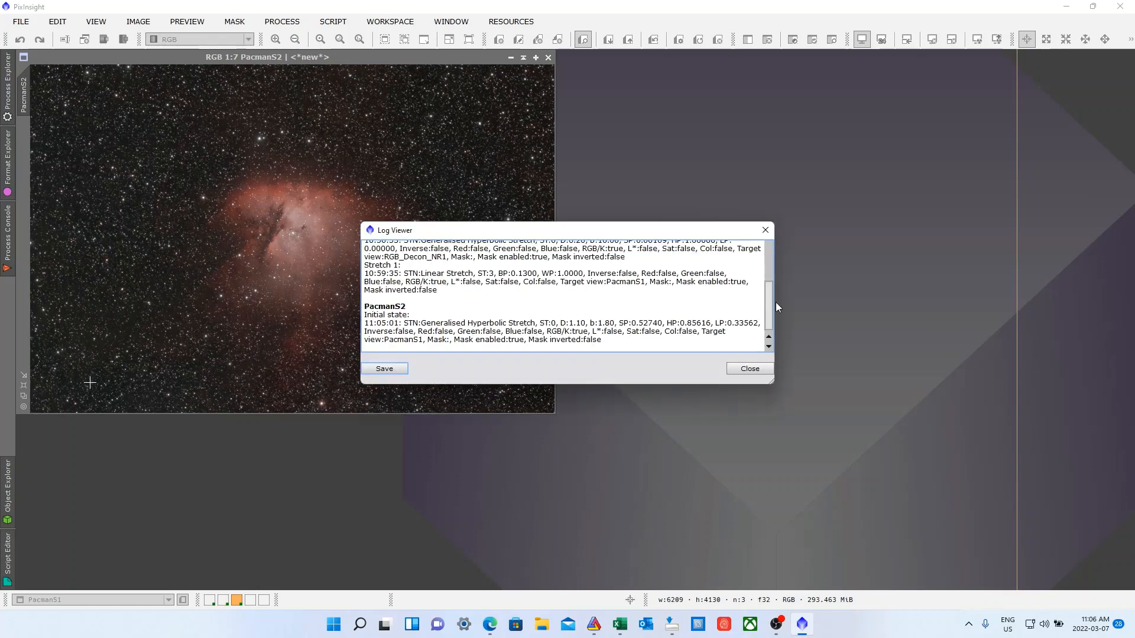
left_click_drag(771, 307, 761, 263)
scroll(756, 269, "down", 3)
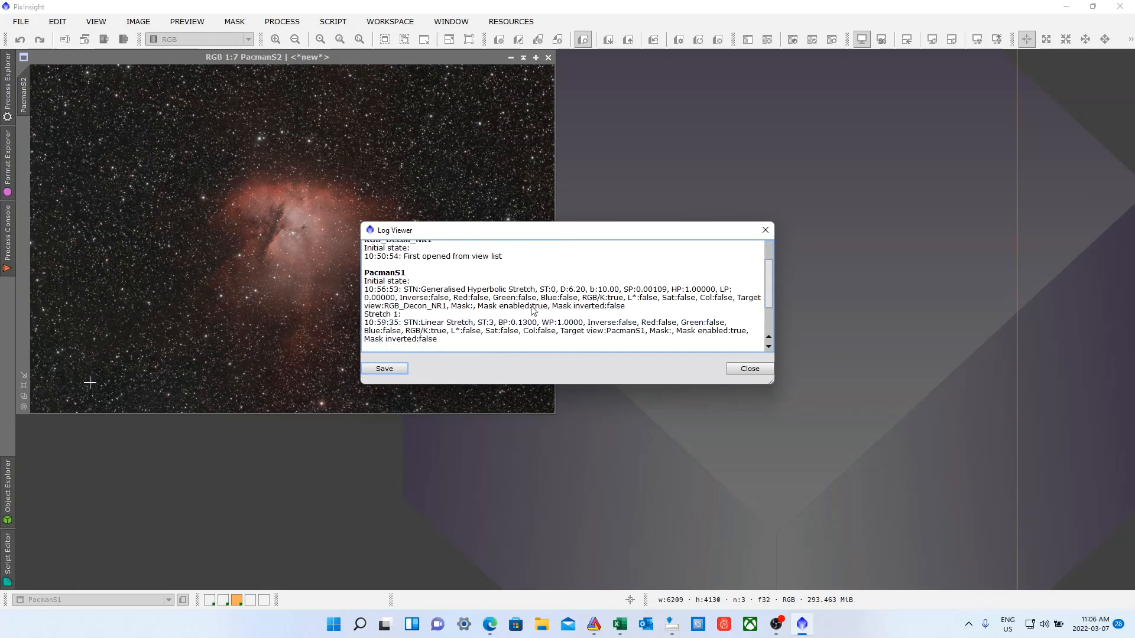
left_click_drag(771, 292, 766, 328)
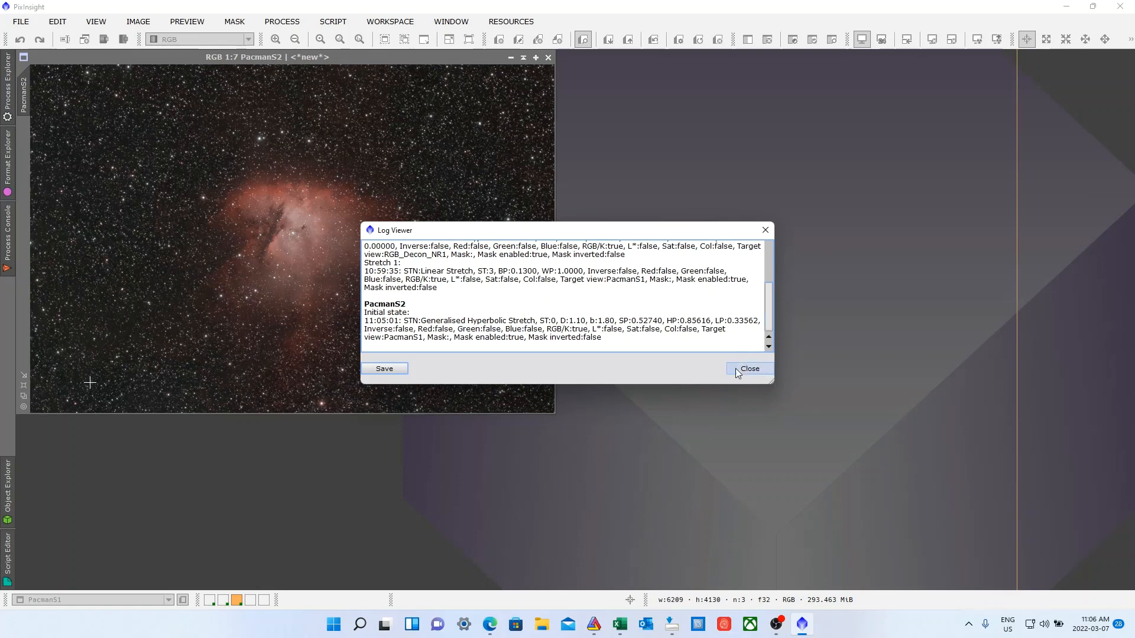
Save the stretch log as StretchPacman3.txt in the ExampleStretches folder and close the log viewer.
left_click(383, 368)
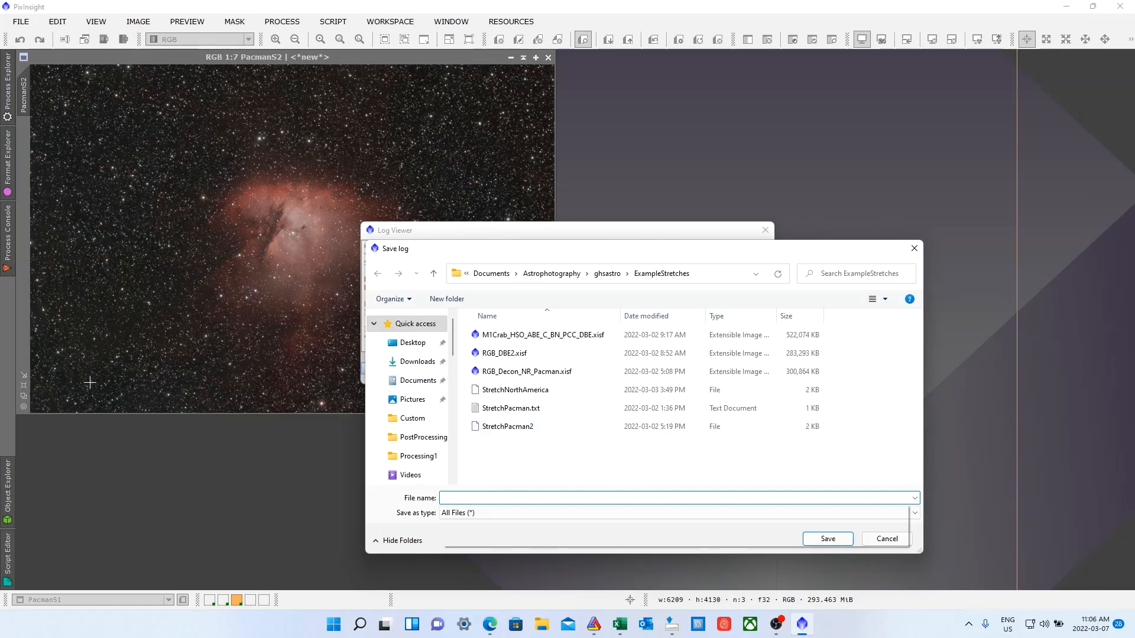
type("Stre")
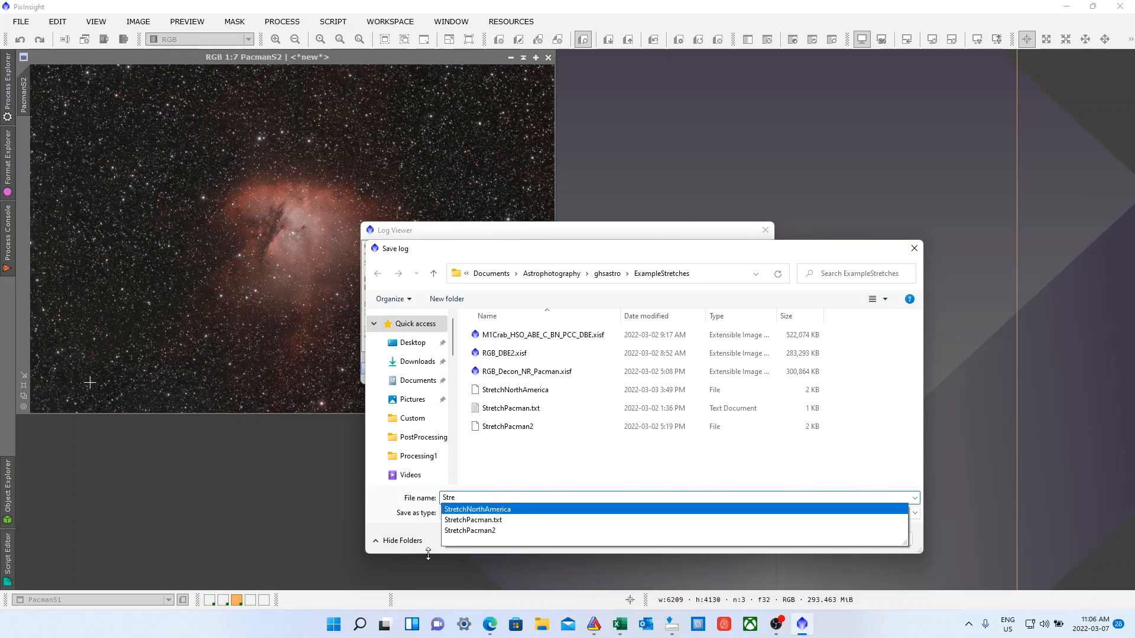
left_click(471, 520)
left_click(491, 498)
type("3.txt")
left_click(822, 541)
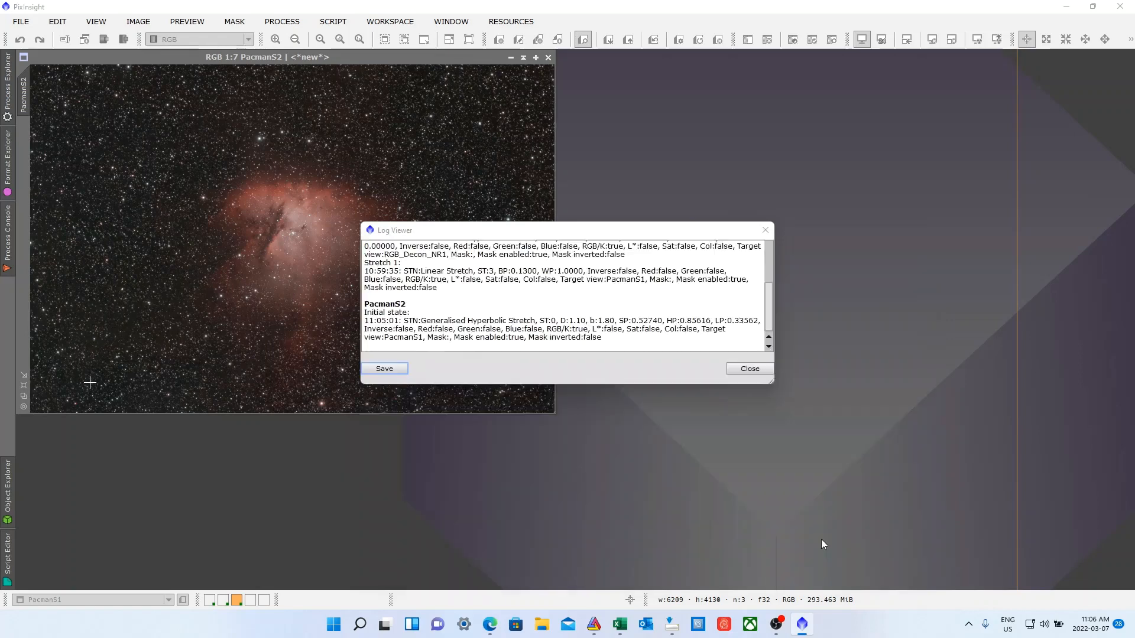
left_click(746, 370)
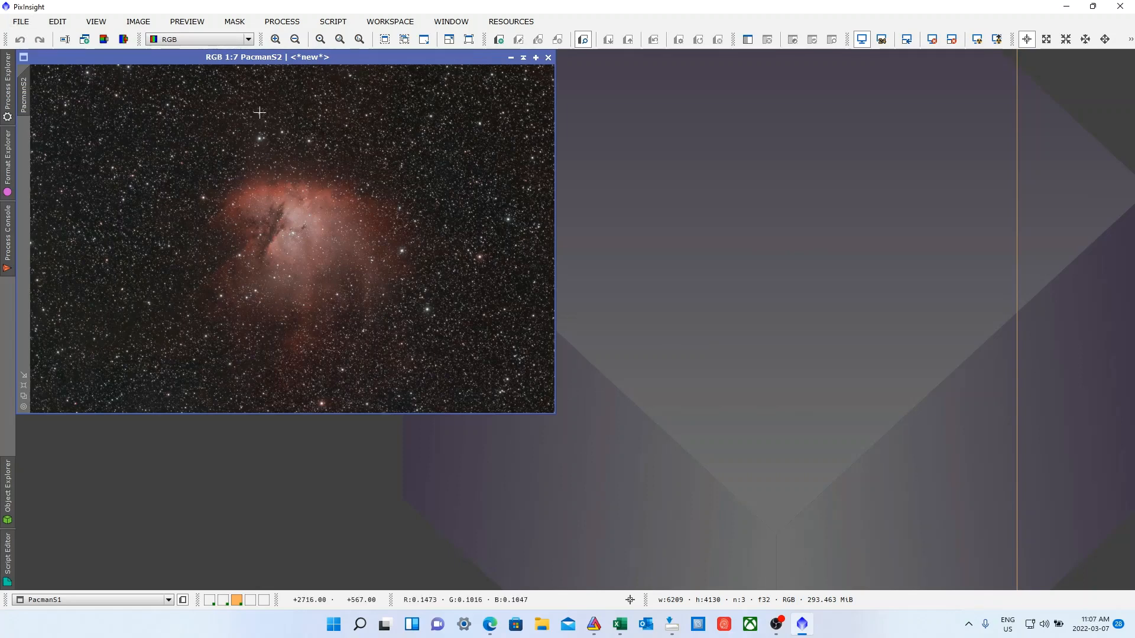
Open RGB_Decon_NR.xisf from the PostProcessing folder and place its window beside PacmanS2 for comparison.
left_click(13, 25)
left_click(36, 41)
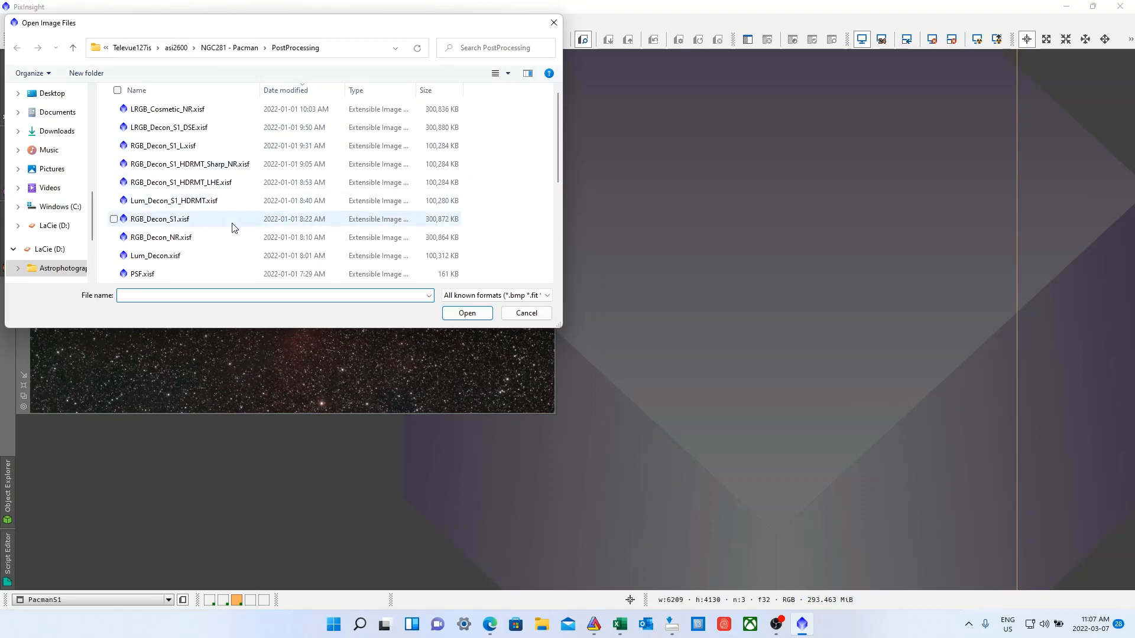
left_click(160, 238)
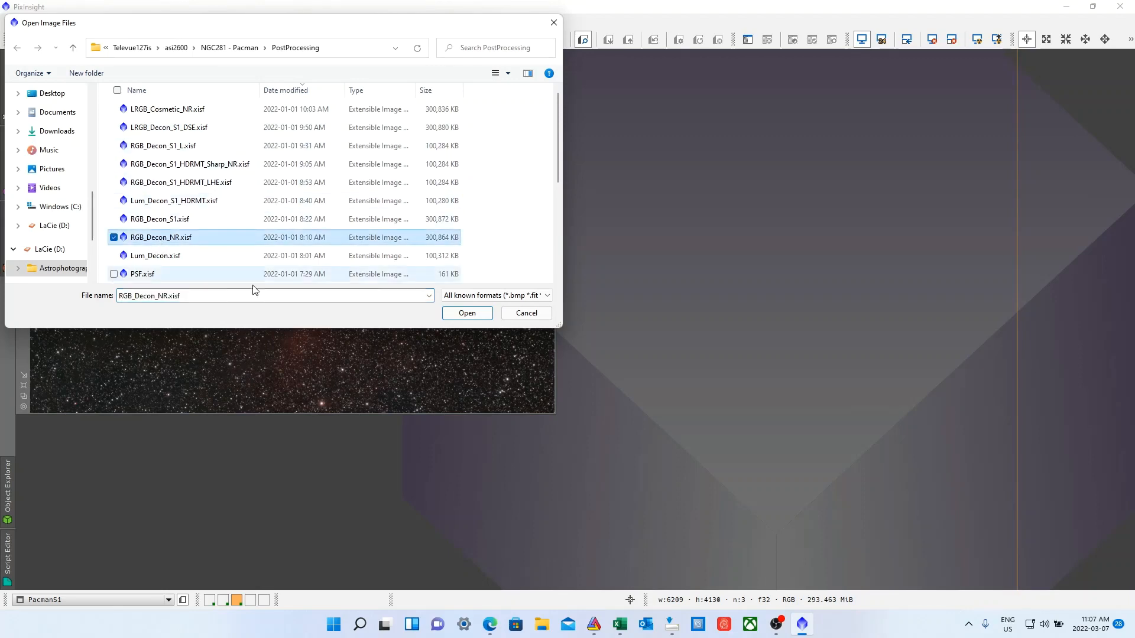
left_click(467, 314)
left_click_drag(499, 193, 909, 63)
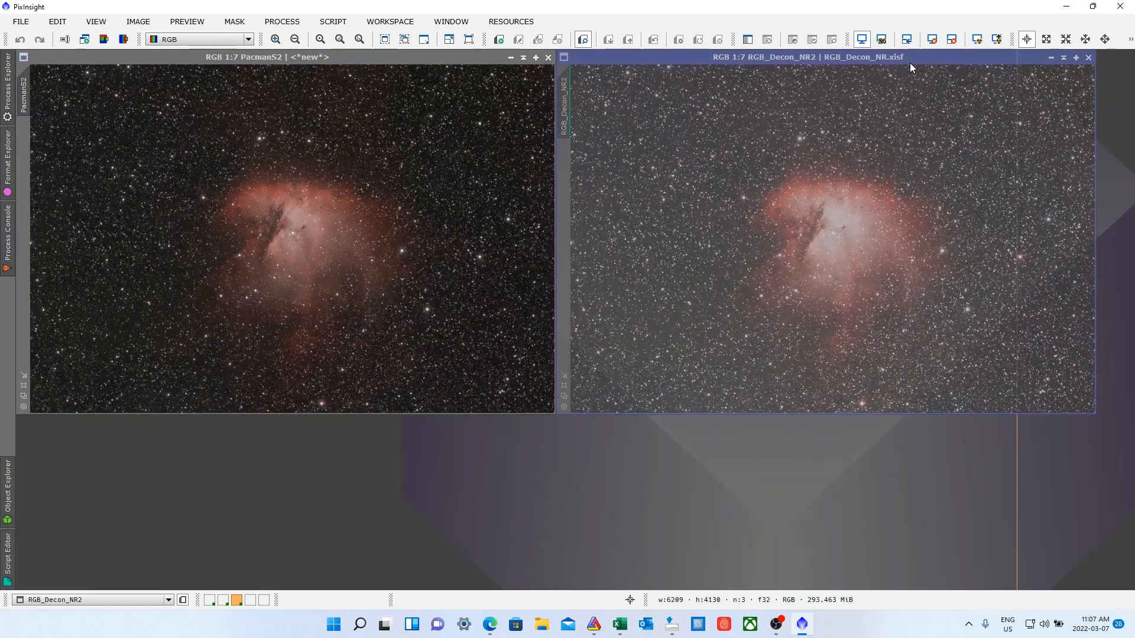